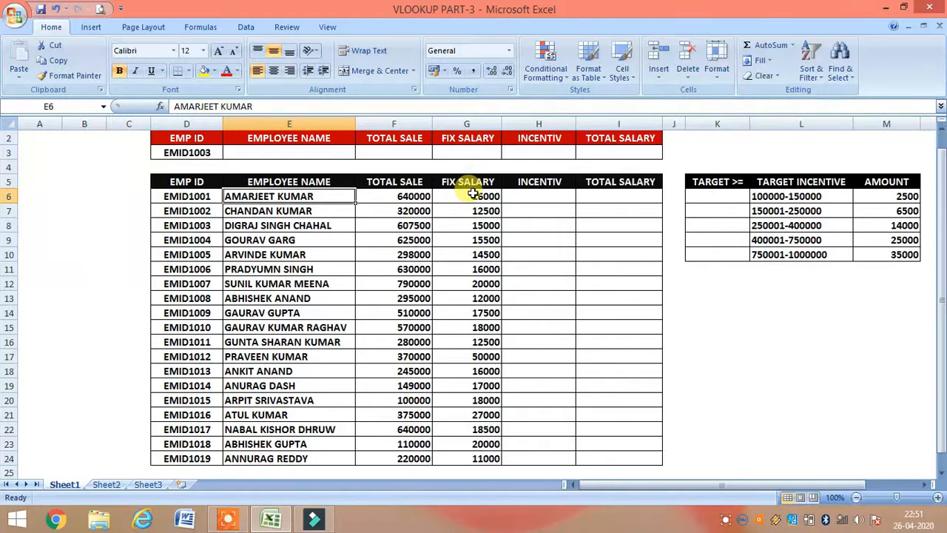
Look over the FIX SALARY, INCENTIV and TOTAL SALARY columns and slightly narrow the empty column J.
{"action": "left_click_drag", "start_coordinate": [471, 195], "coordinate": [469, 459]}
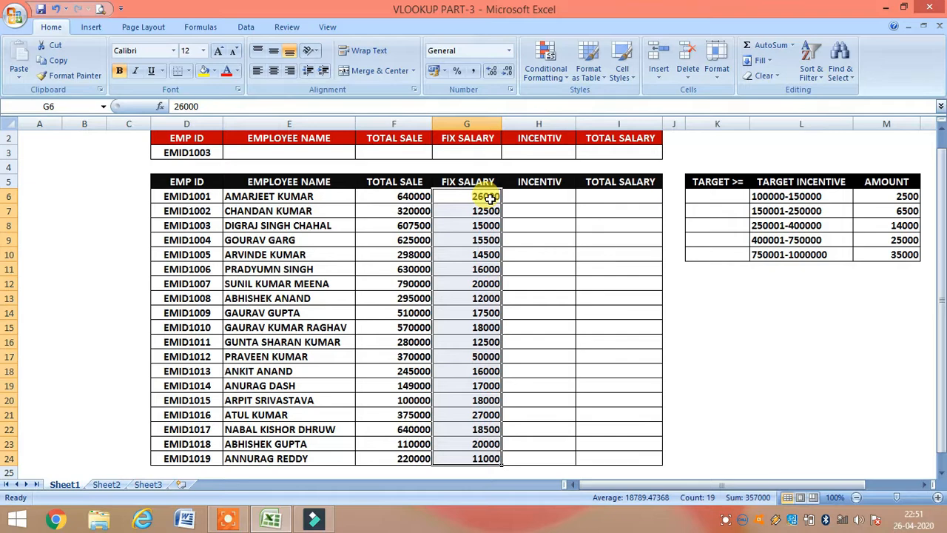
{"action": "left_click", "coordinate": [526, 196]}
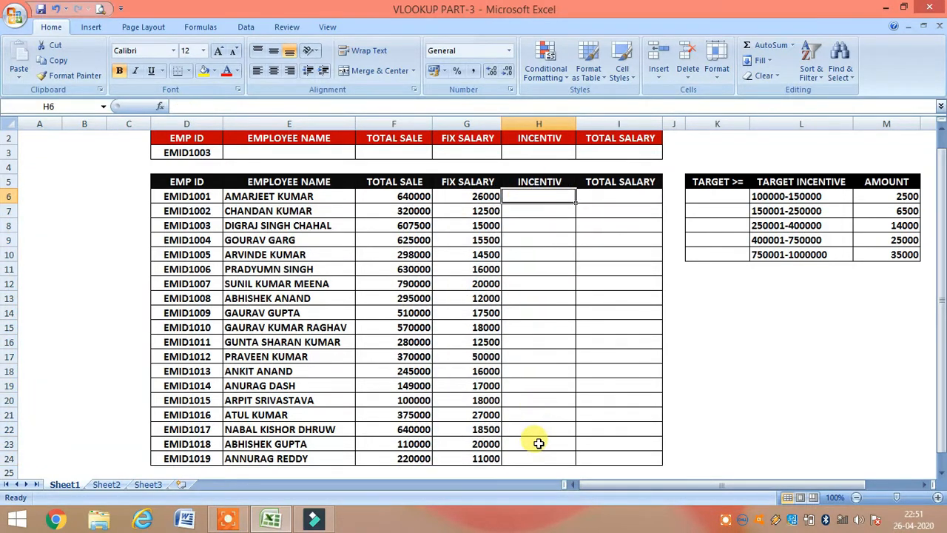
{"action": "left_click", "coordinate": [490, 195]}
{"action": "left_click", "coordinate": [549, 196]}
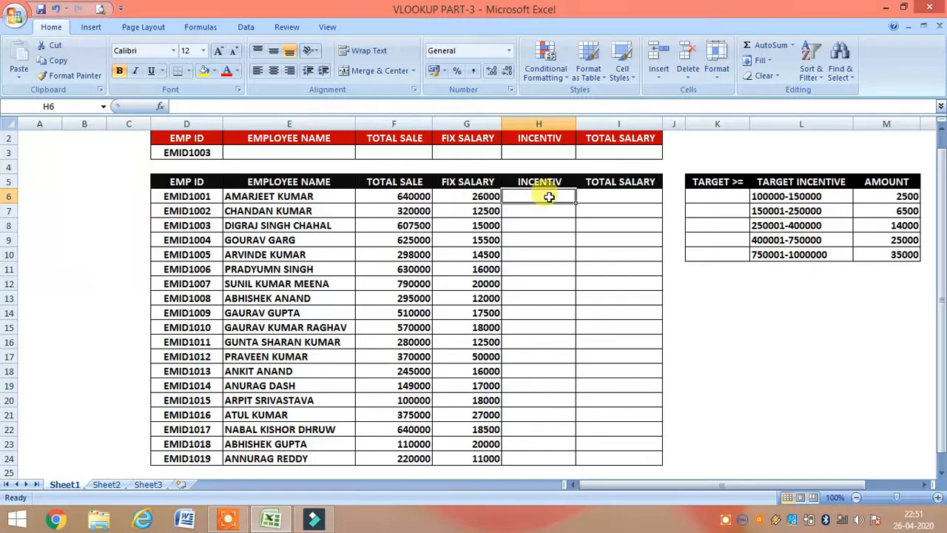
{"action": "left_click", "coordinate": [611, 196]}
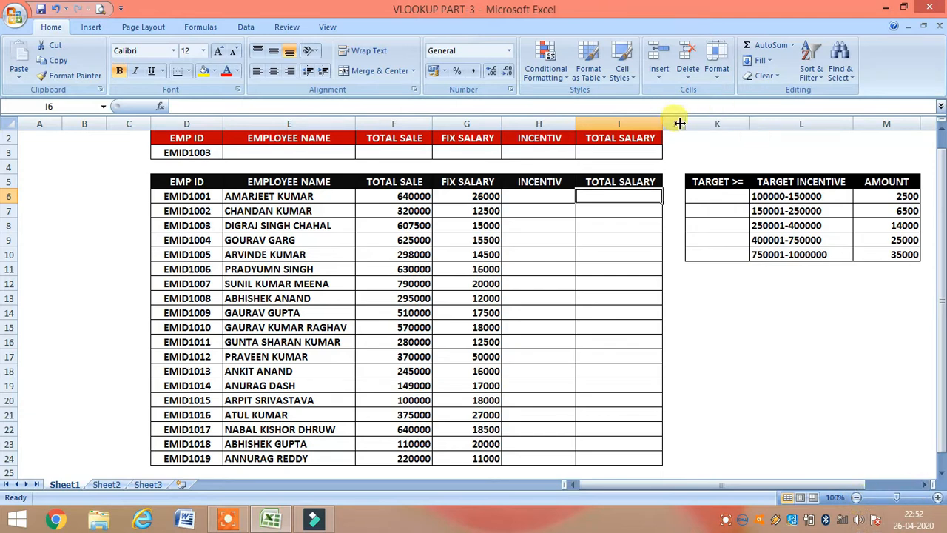
{"action": "left_click_drag", "start_coordinate": [685, 123], "coordinate": [682, 123]}
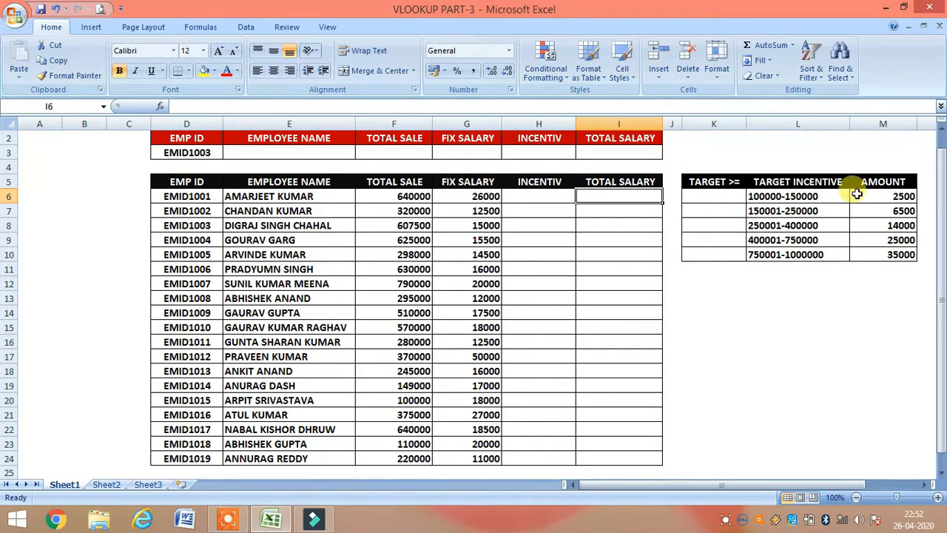
Examine the incentive slabs and amounts in L6:M10 alongside the TOTAL SALE and INCENTIV columns.
{"action": "left_click", "coordinate": [901, 197]}
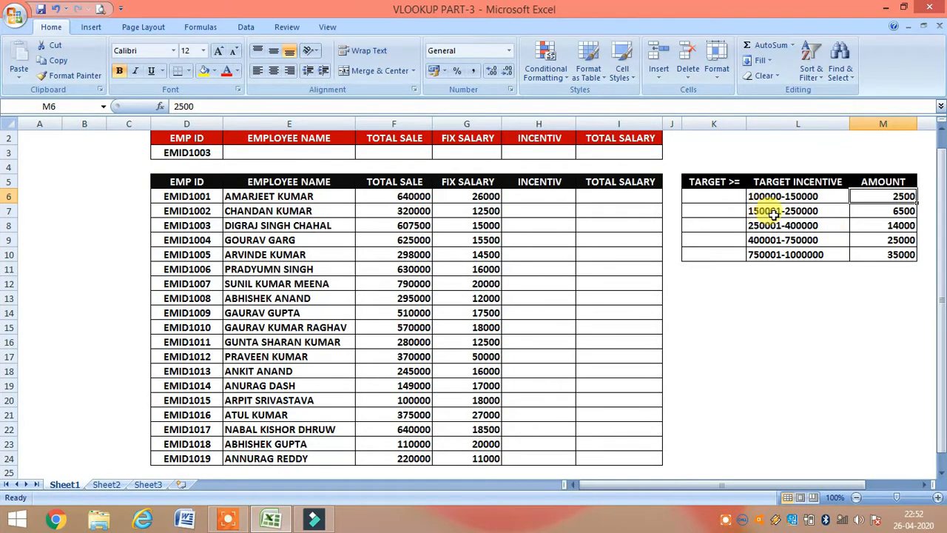
{"action": "left_click", "coordinate": [813, 210]}
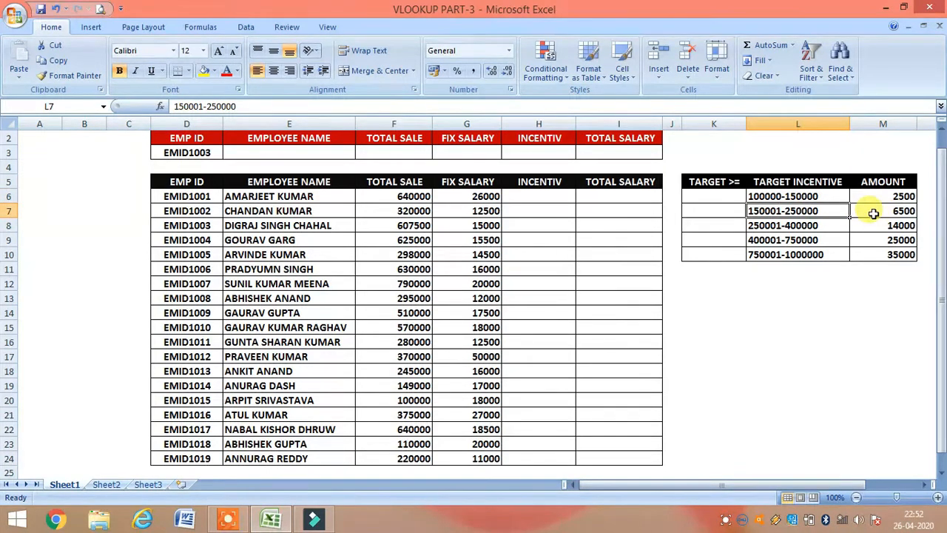
{"action": "left_click", "coordinate": [839, 227]}
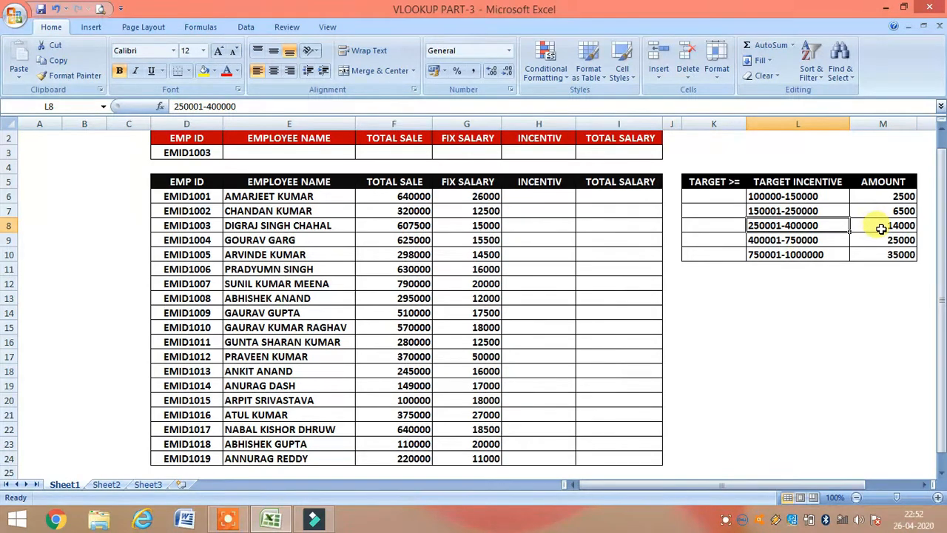
{"action": "left_click", "coordinate": [790, 242]}
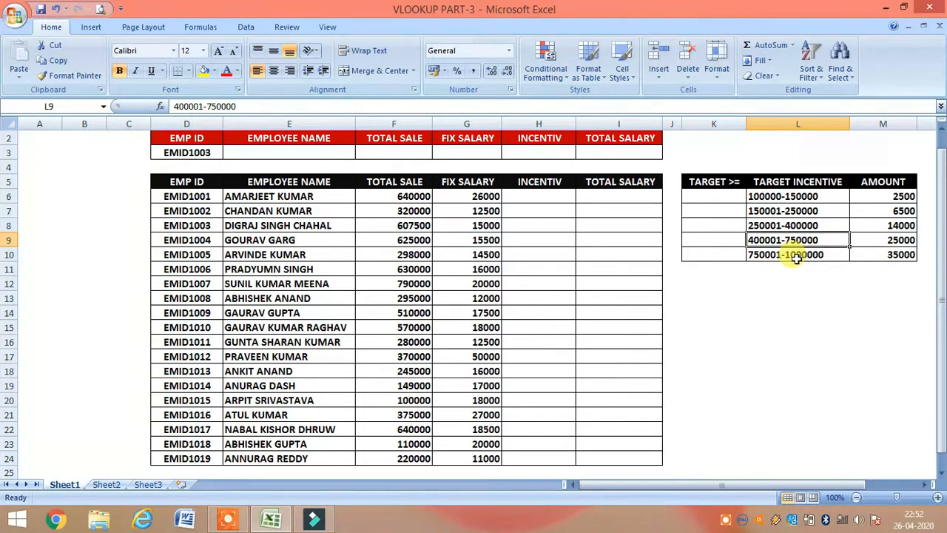
{"action": "left_click", "coordinate": [839, 255]}
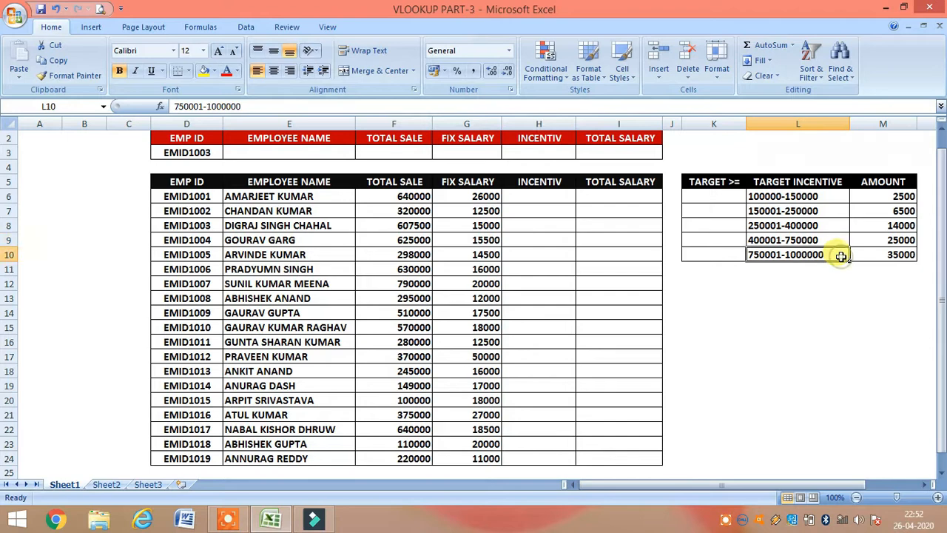
{"action": "left_click", "coordinate": [884, 255]}
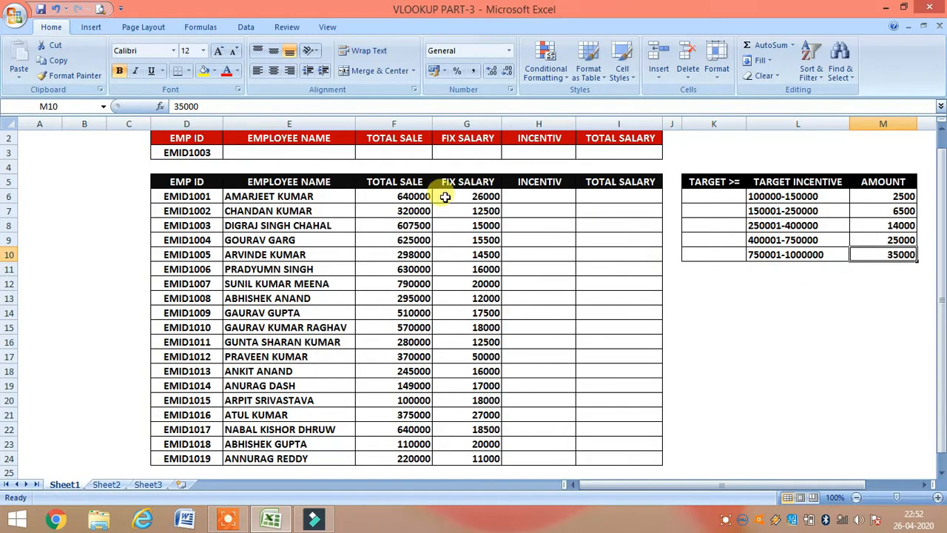
{"action": "left_click_drag", "start_coordinate": [396, 196], "coordinate": [405, 460]}
{"action": "left_click_drag", "start_coordinate": [537, 195], "coordinate": [533, 451]}
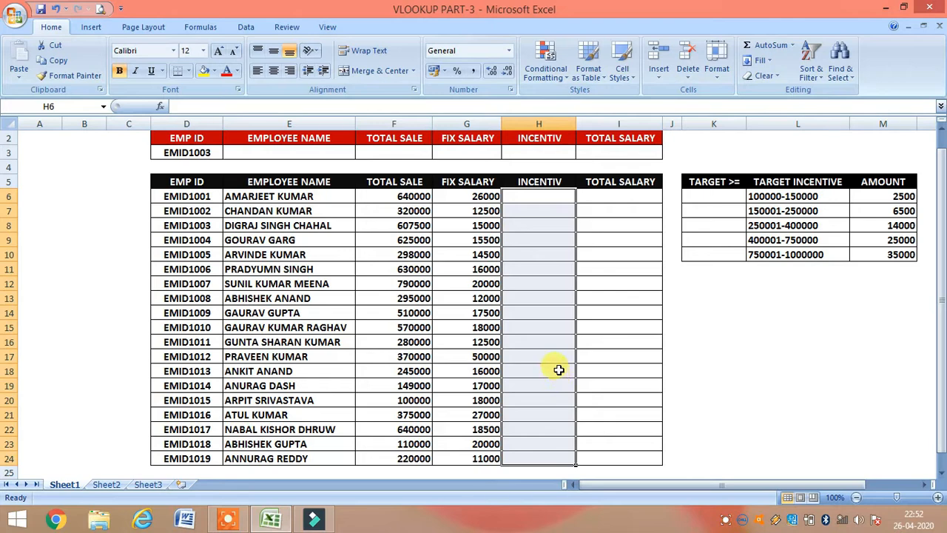
Set the total sale in cell F13 to 99999.
{"action": "left_click", "coordinate": [403, 297]}
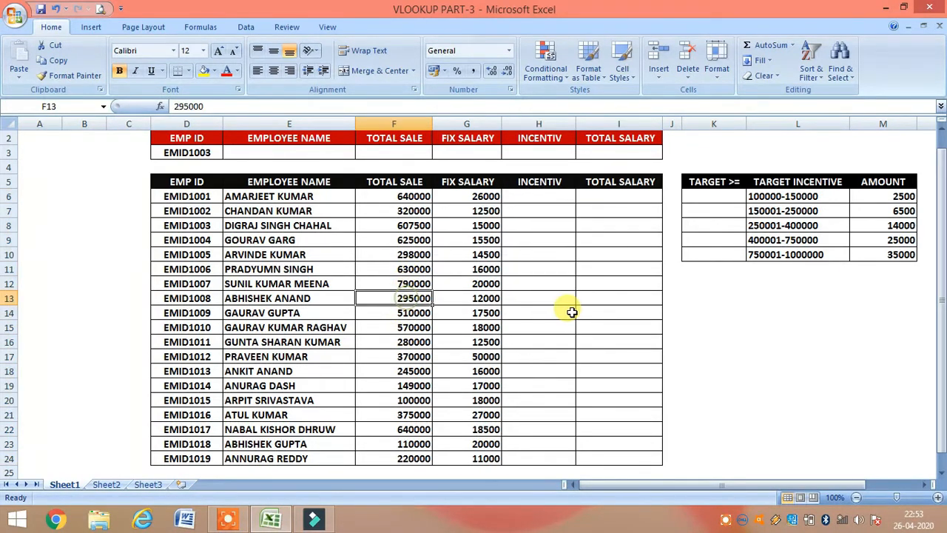
{"action": "type", "text": "99"}
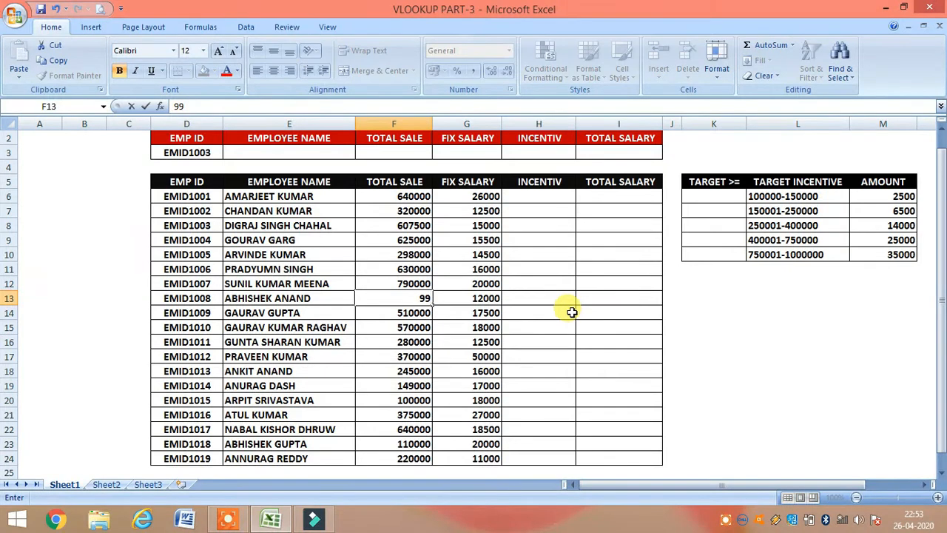
{"action": "type", "text": "999"}
{"action": "key", "text": "Return"}
{"action": "key", "text": "Down"}
{"action": "key", "text": "Up"}
{"action": "key", "text": "Up"}
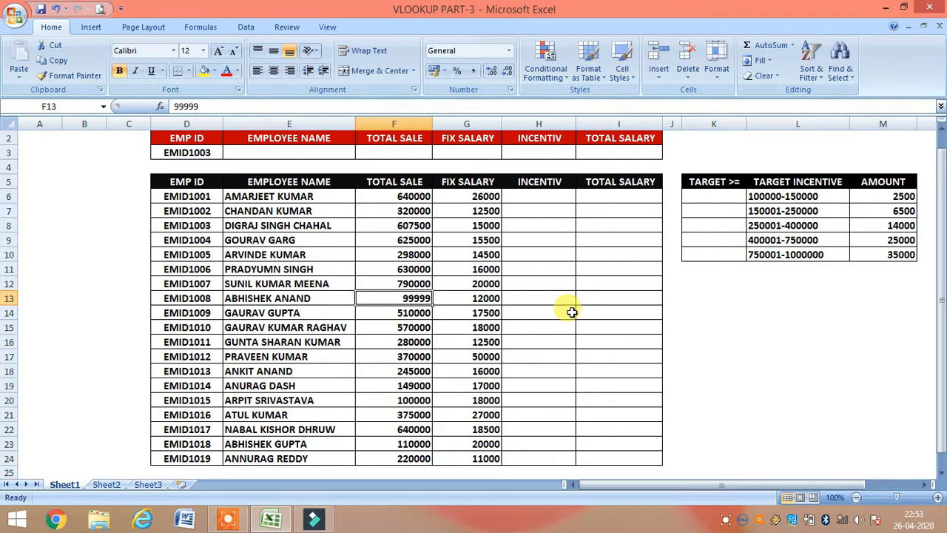
{"action": "left_click", "coordinate": [542, 194]}
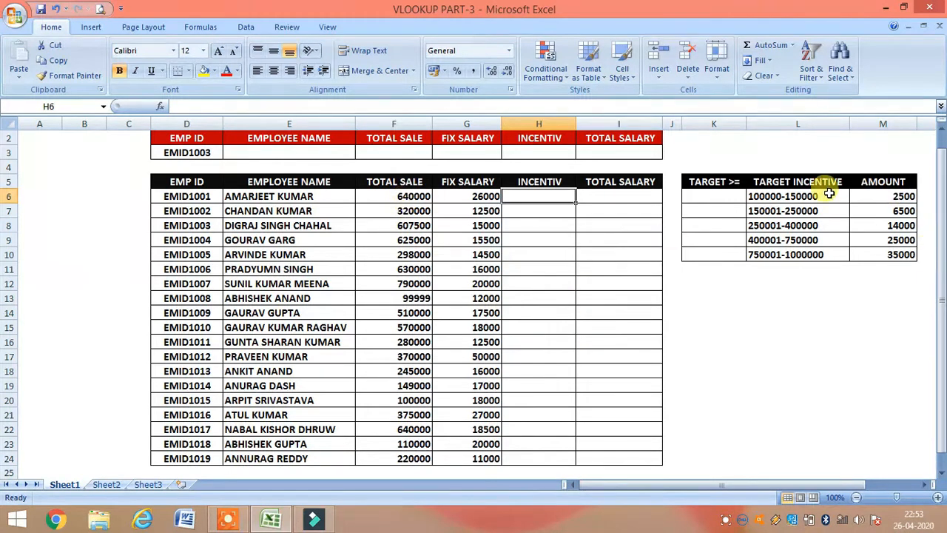
{"action": "left_click_drag", "start_coordinate": [769, 194], "coordinate": [881, 248]}
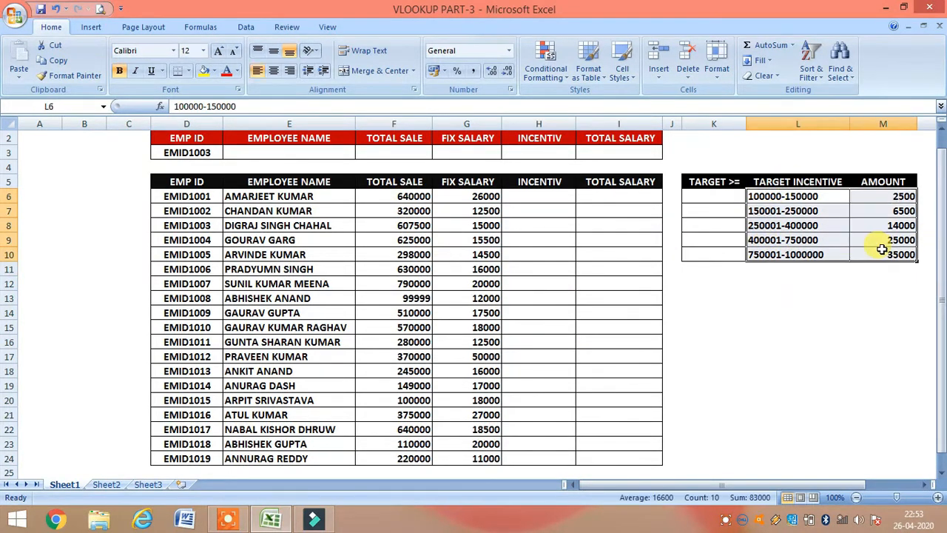
{"action": "left_click", "coordinate": [546, 196]}
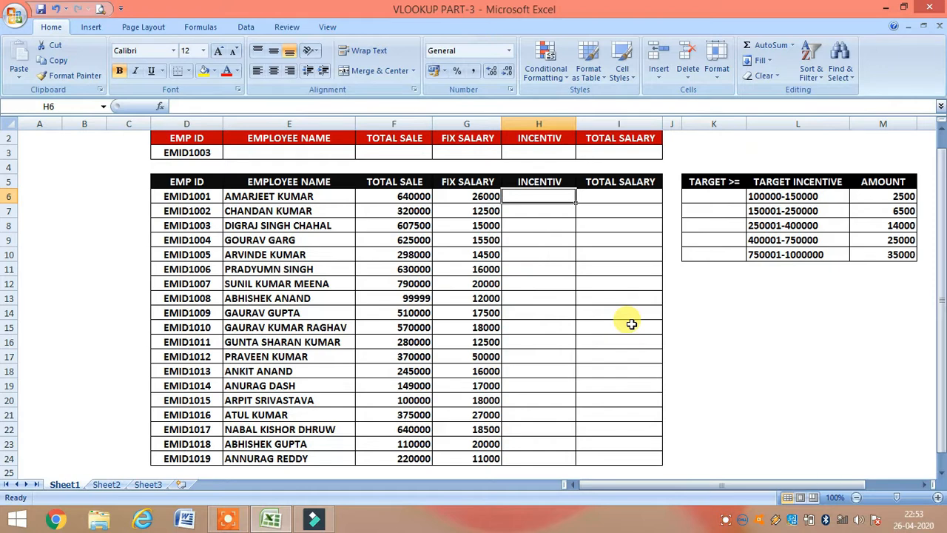
{"action": "type", "text": "="}
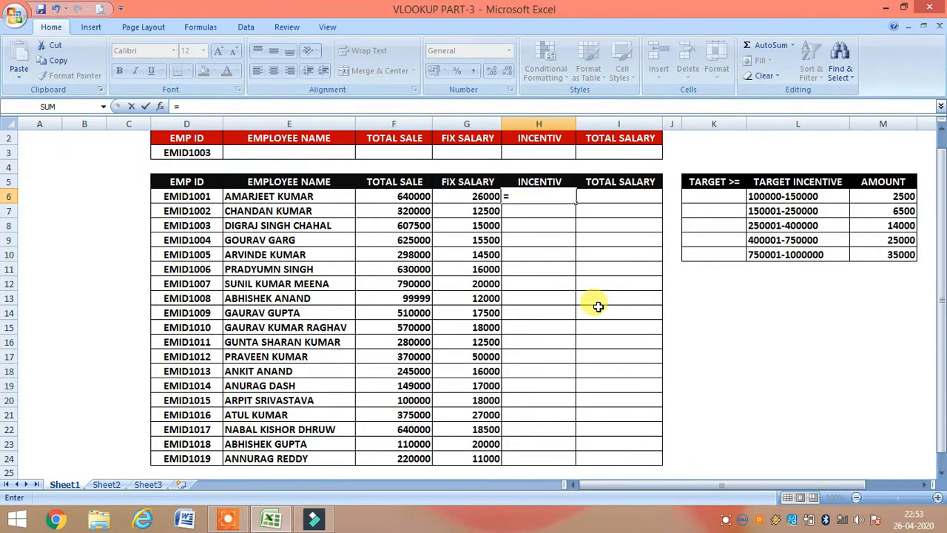
{"action": "type", "text": "IF("}
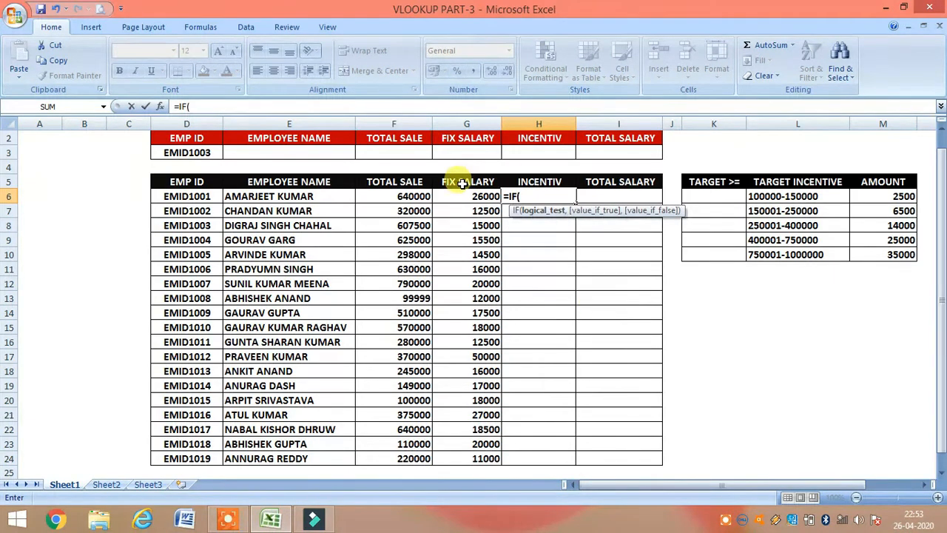
{"action": "left_click", "coordinate": [398, 194]}
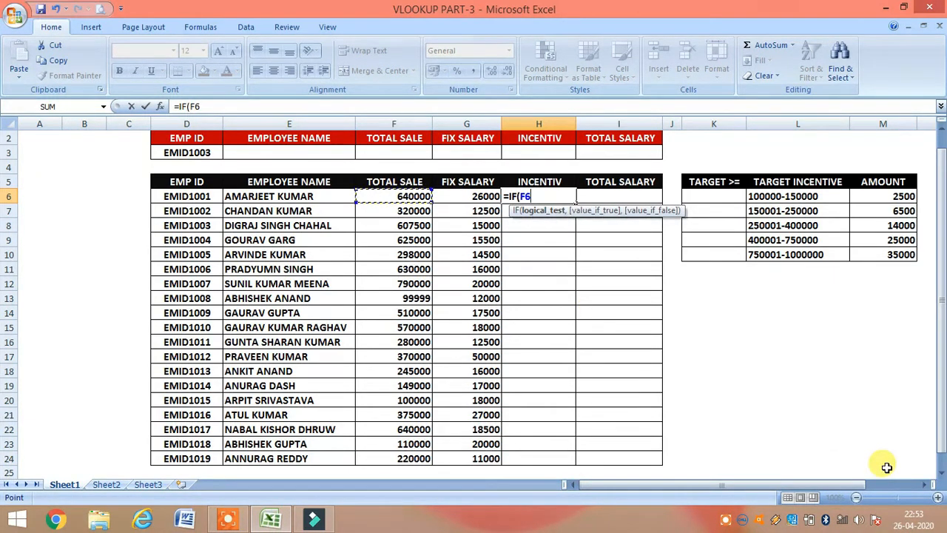
{"action": "type", "text": ">=750001"}
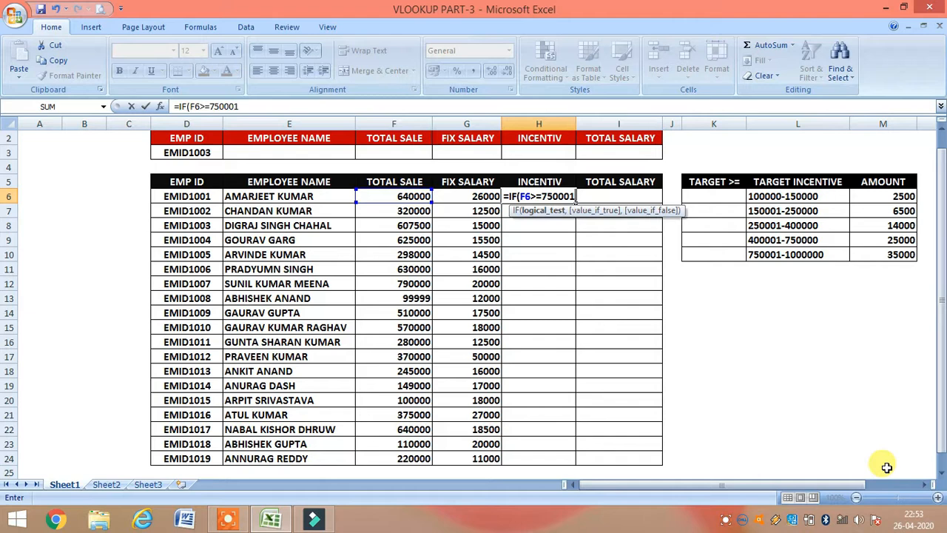
{"action": "type", "text": ",\""}
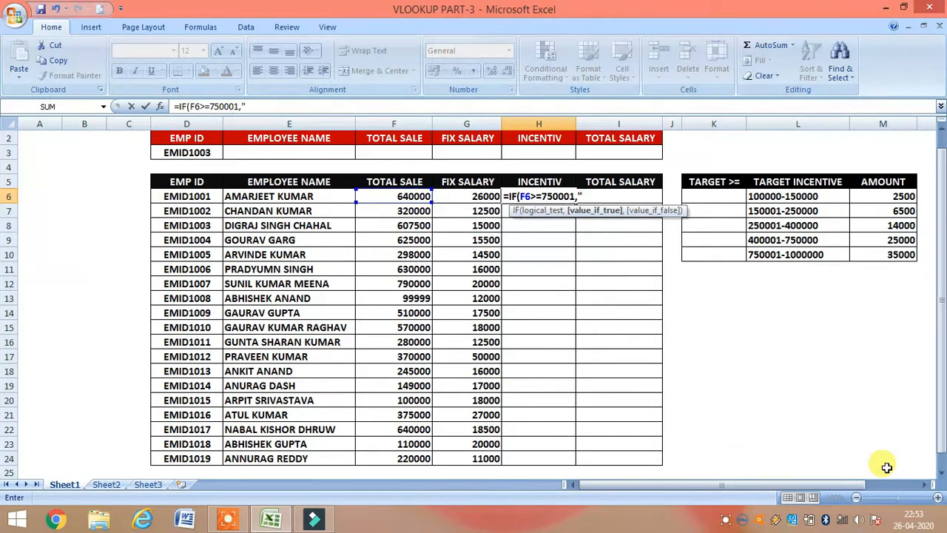
{"action": "type", "text": "35000\",IF("}
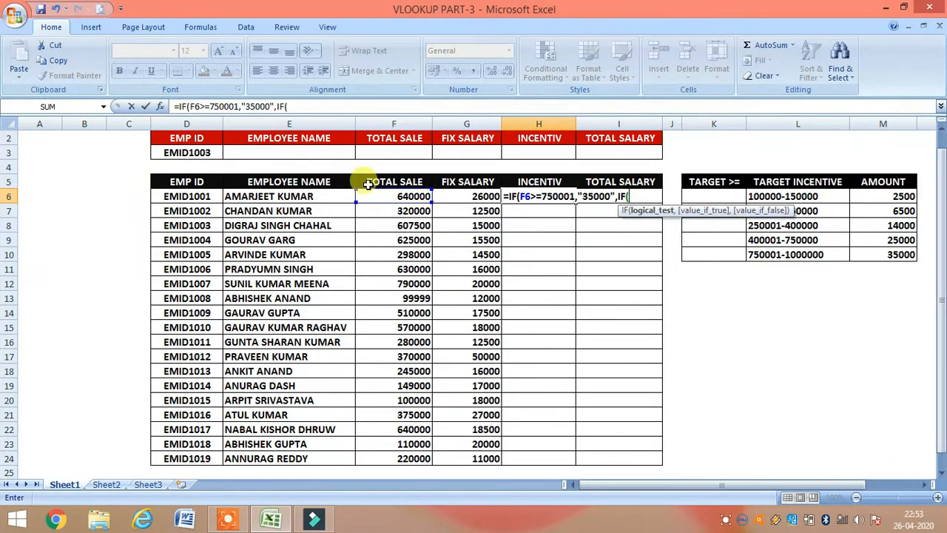
{"action": "left_click", "coordinate": [373, 194]}
{"action": "type", "text": ">"}
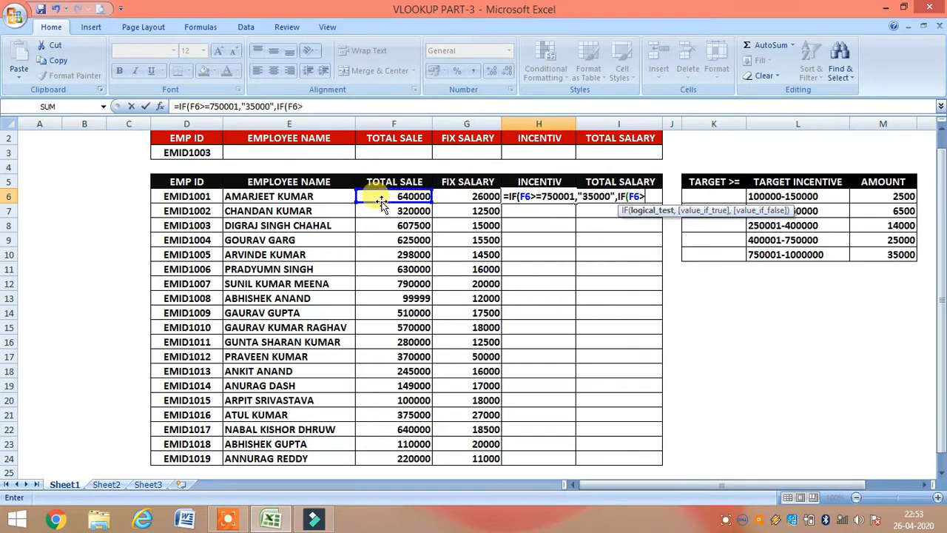
{"action": "type", "text": "=400001"}
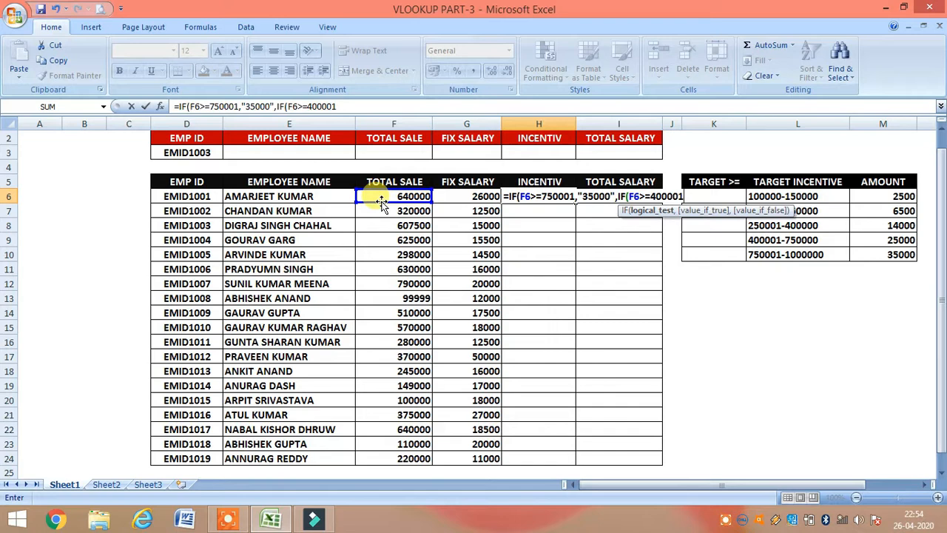
{"action": "type", "text": ",\""}
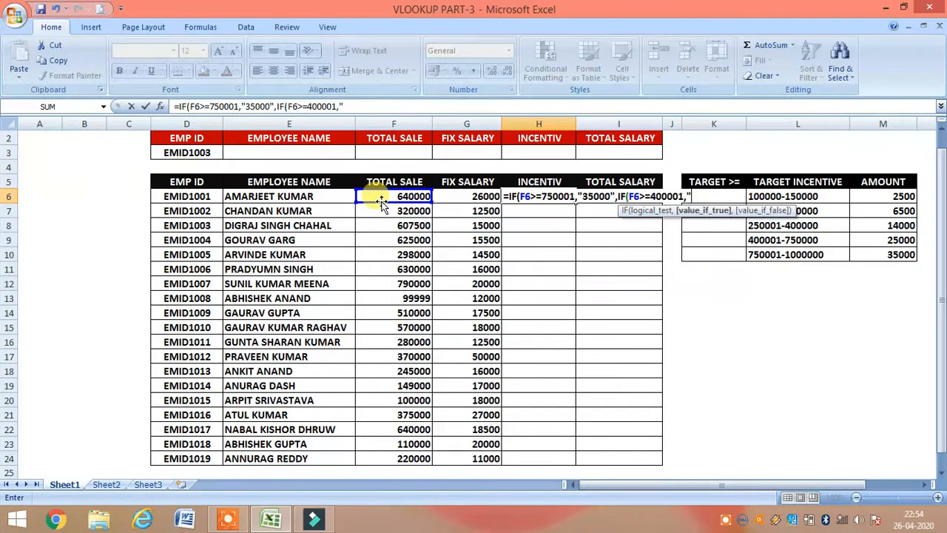
{"action": "type", "text": "25000"}
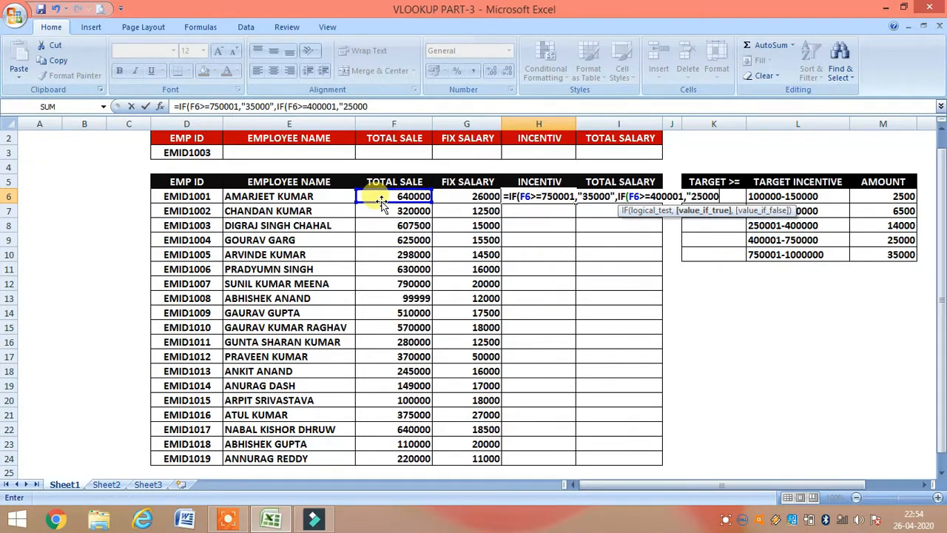
{"action": "type", "text": "\""}
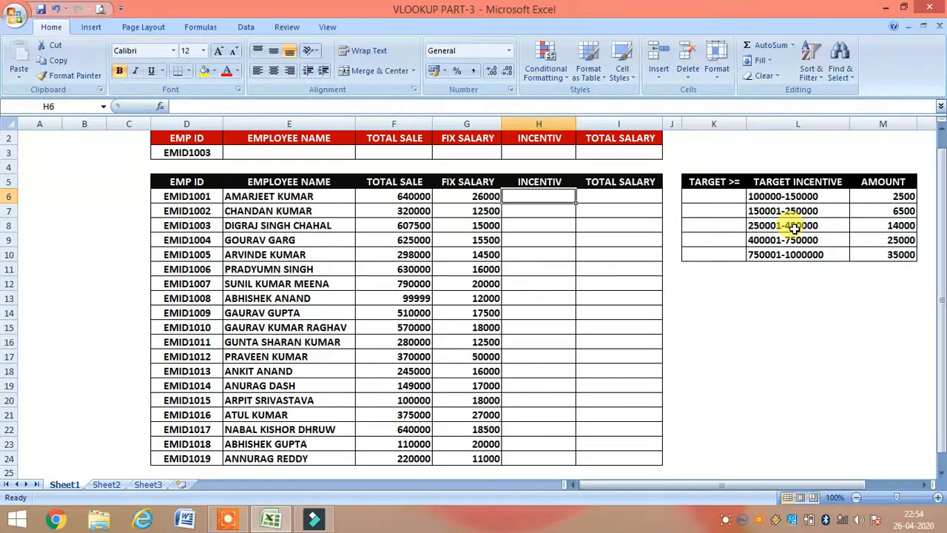
Examine the sales ranges listed under TARGET INCENTIVE in L6:L10.
{"action": "left_click_drag", "start_coordinate": [770, 196], "coordinate": [770, 253]}
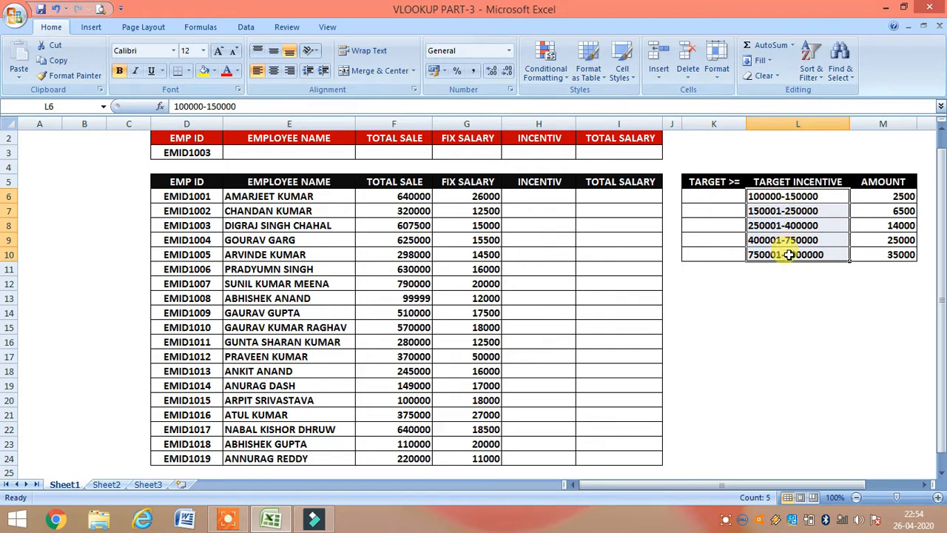
{"action": "left_click", "coordinate": [758, 196]}
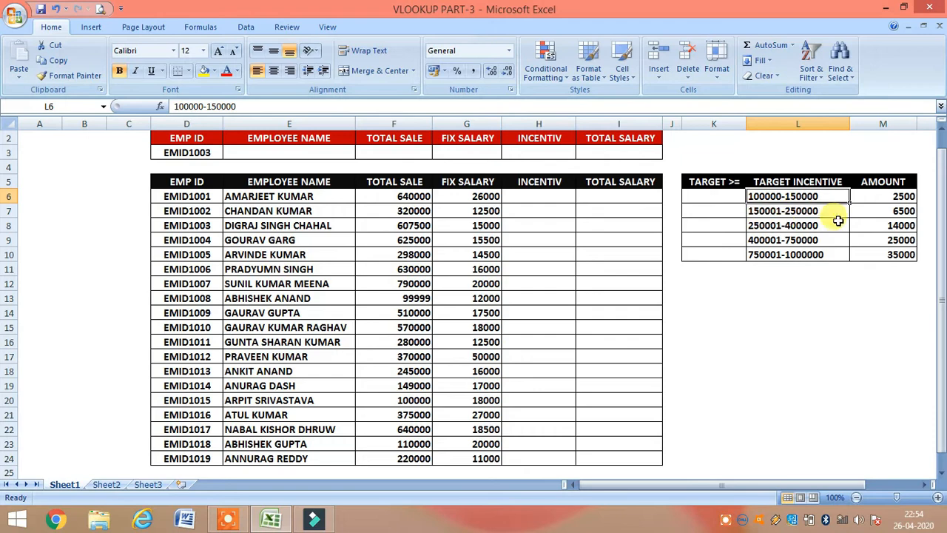
{"action": "left_click", "coordinate": [758, 225]}
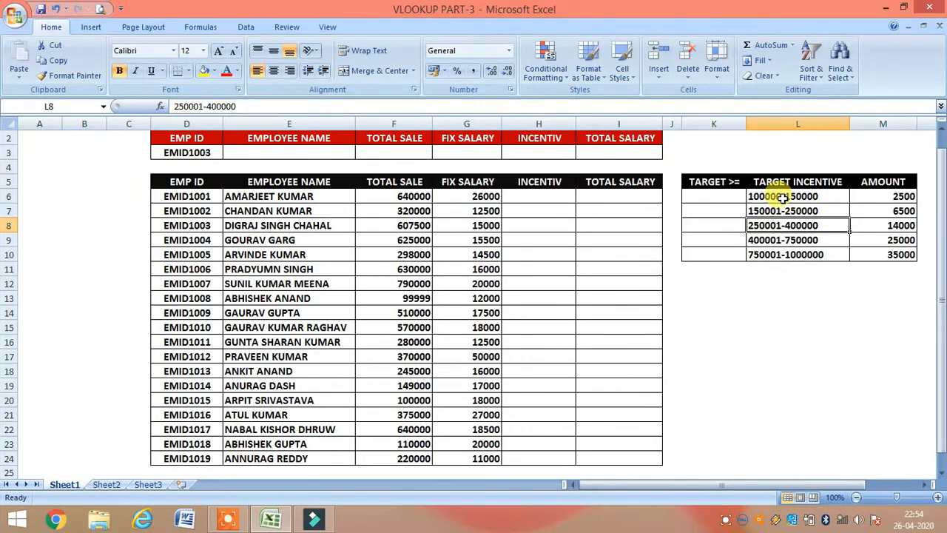
{"action": "left_click_drag", "start_coordinate": [777, 194], "coordinate": [778, 250]}
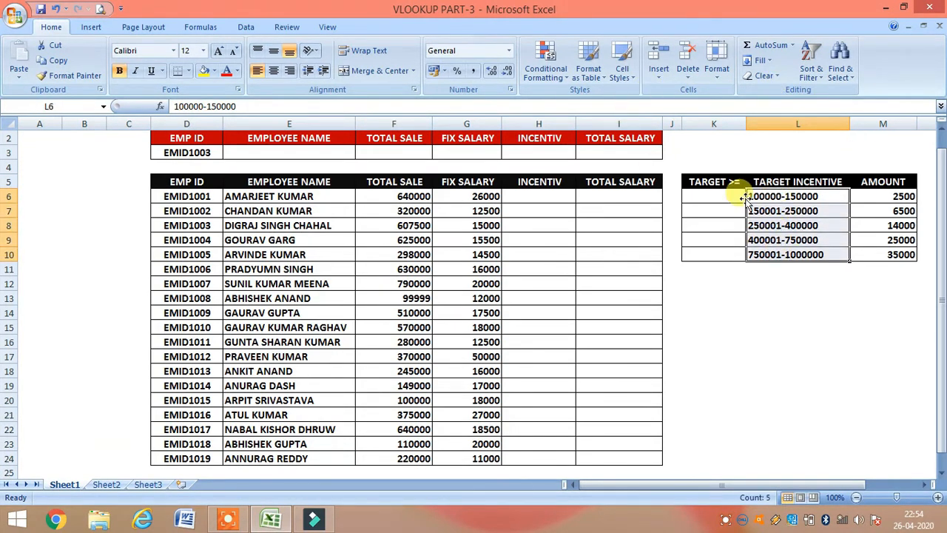
Fill the TARGET >= cells K6:K10 with the slab thresholds 100000, 150001, 250001, 400001 and 750001.
{"action": "left_click", "coordinate": [712, 179]}
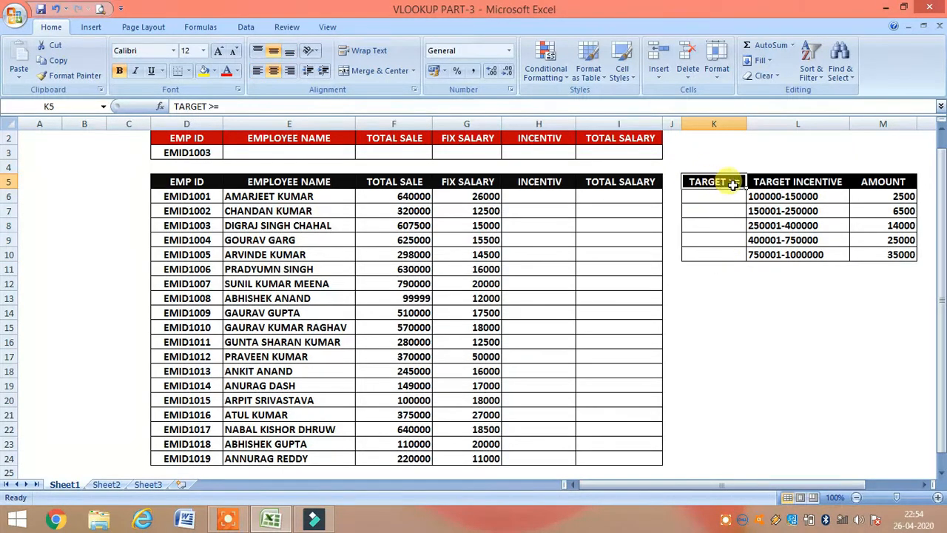
{"action": "key", "text": "Down"}
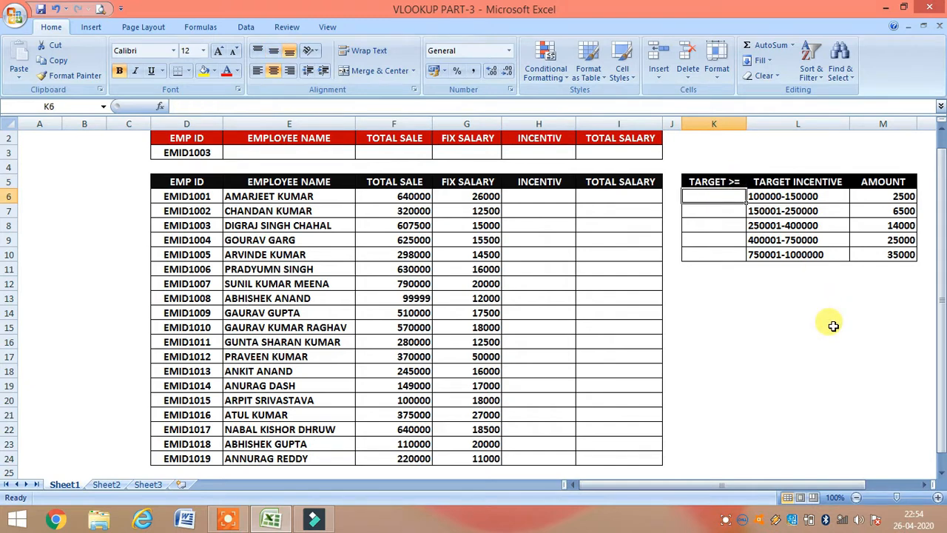
{"action": "type", "text": "100000"}
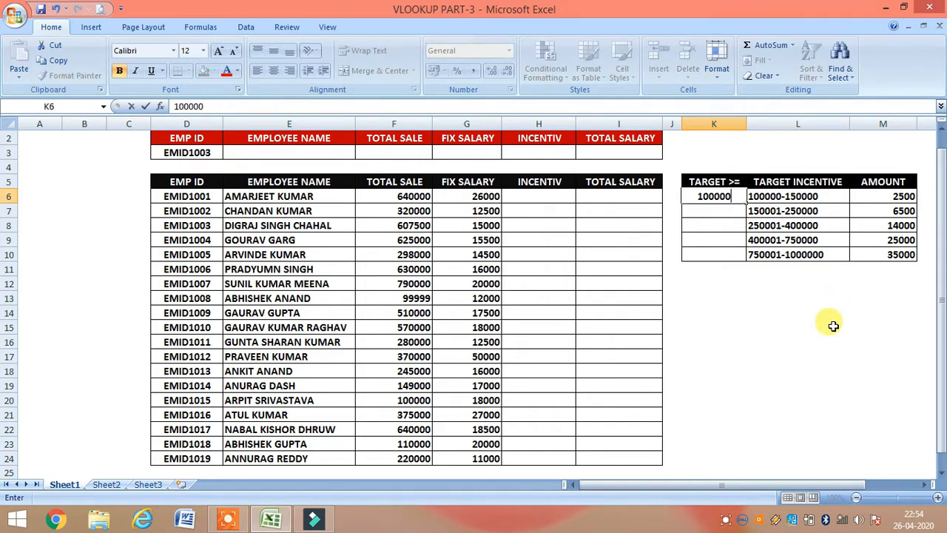
{"action": "key", "text": "Return"}
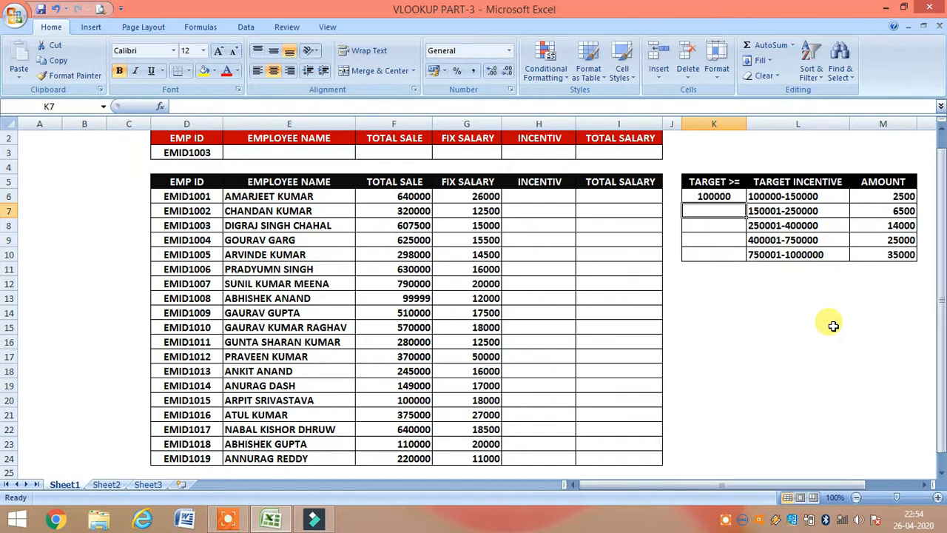
{"action": "type", "text": "150001"}
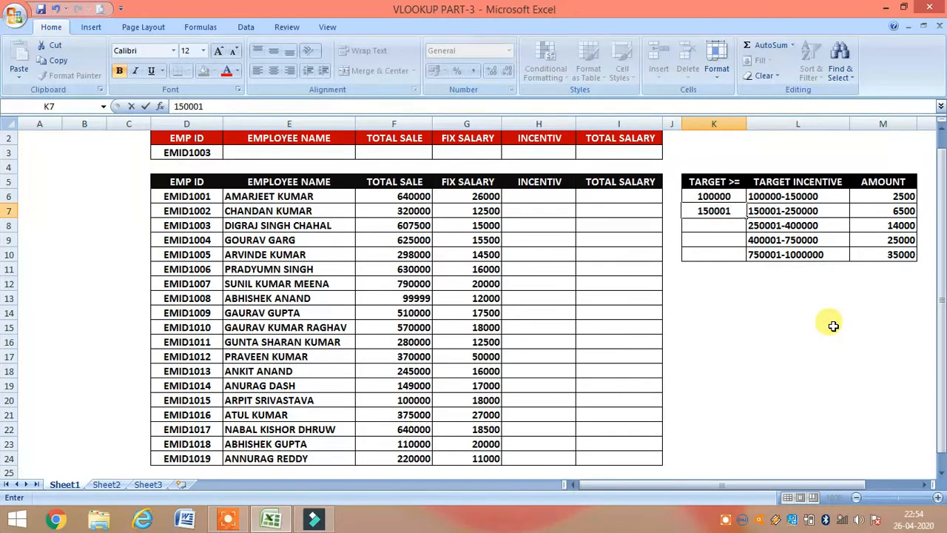
{"action": "key", "text": "Return"}
{"action": "type", "text": "250001"}
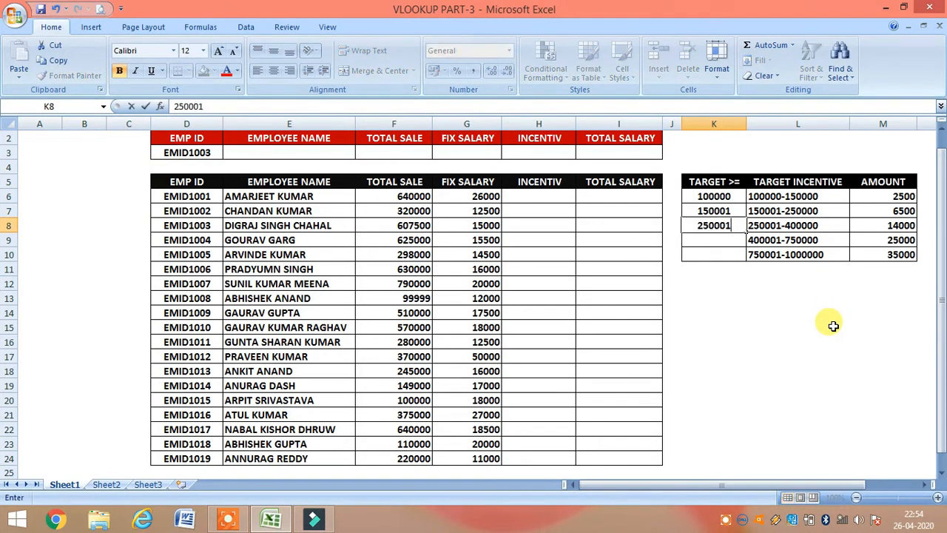
{"action": "key", "text": "Return"}
{"action": "type", "text": "40"}
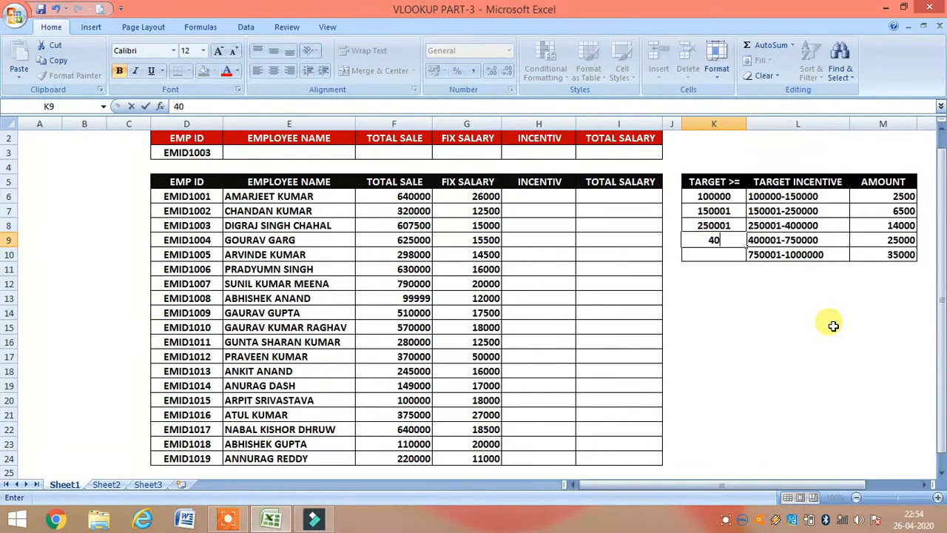
{"action": "type", "text": "0001"}
{"action": "key", "text": "Return"}
{"action": "type", "text": "750001"}
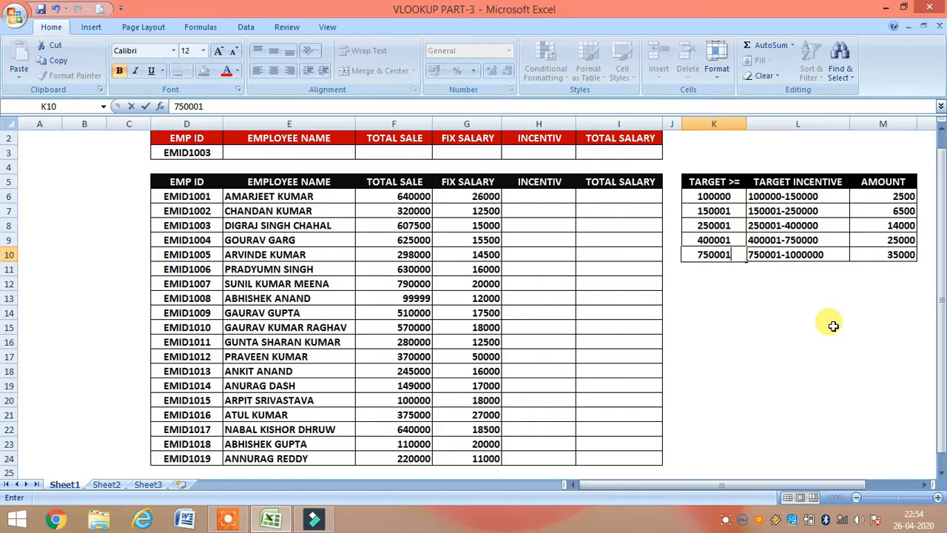
{"action": "key", "text": "Return"}
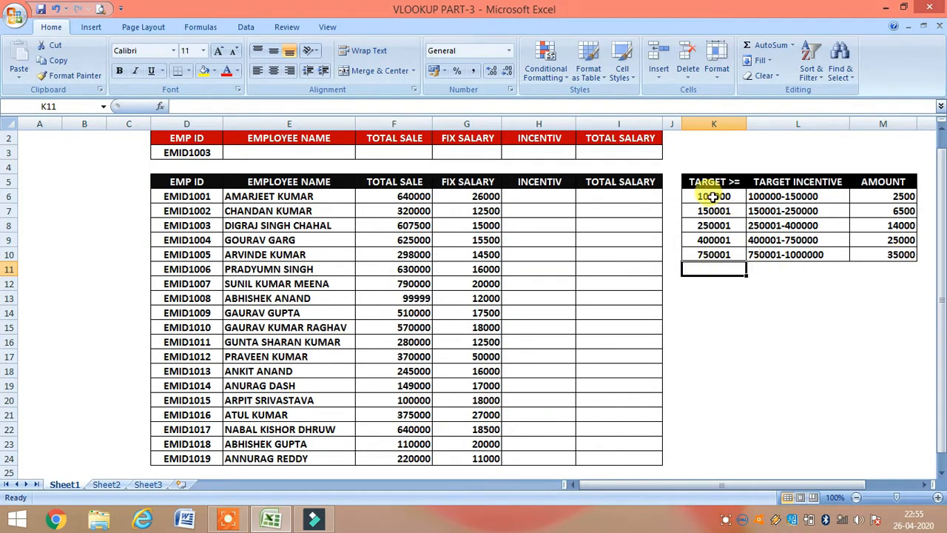
{"action": "left_click_drag", "start_coordinate": [712, 196], "coordinate": [715, 252]}
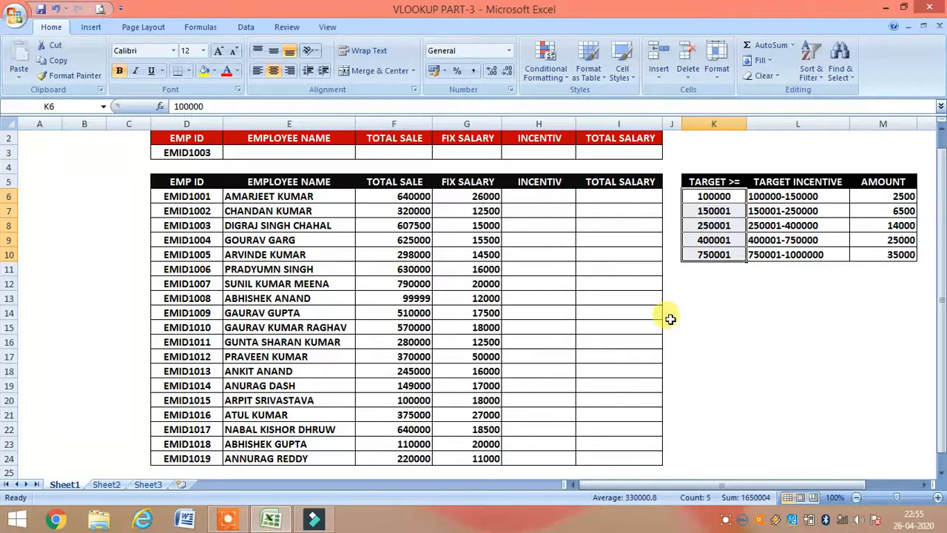
Enter the formula =VLOOKUP(F6,K6:M10,3,TRUE) in H6 to look up the first employee's incentive.
{"action": "left_click", "coordinate": [547, 198]}
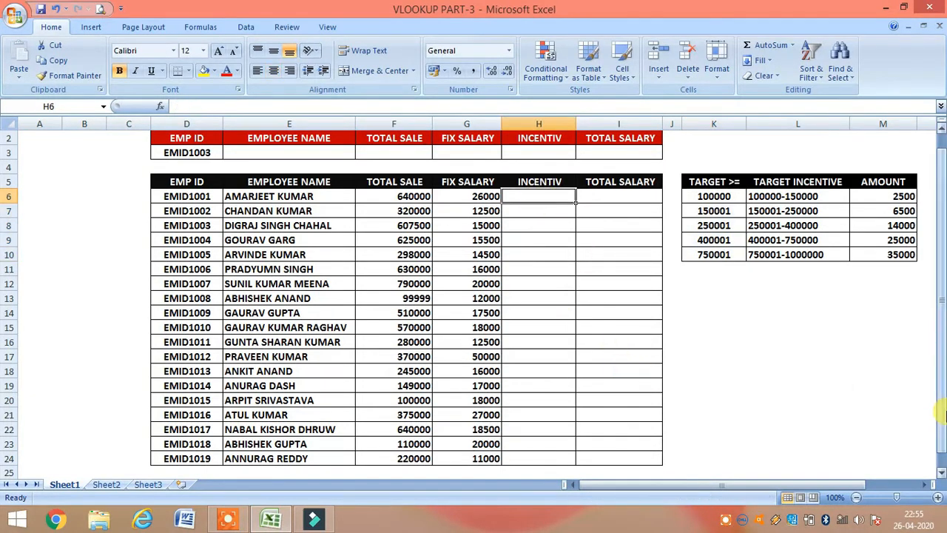
{"action": "type", "text": "=IF("}
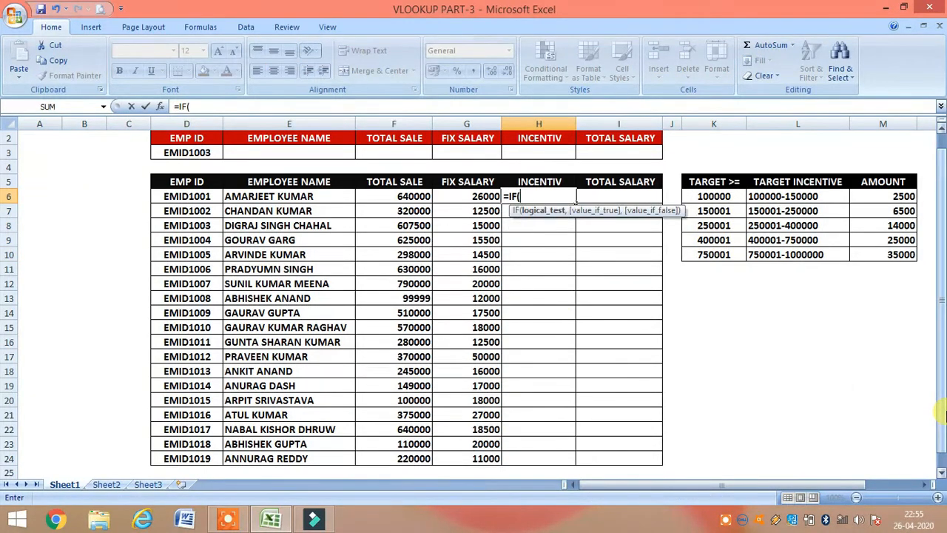
{"action": "key", "text": "BackSpace"}
{"action": "key", "text": "BackSpace"}
{"action": "key", "text": "BackSpace"}
{"action": "type", "text": "VLOOKUP("}
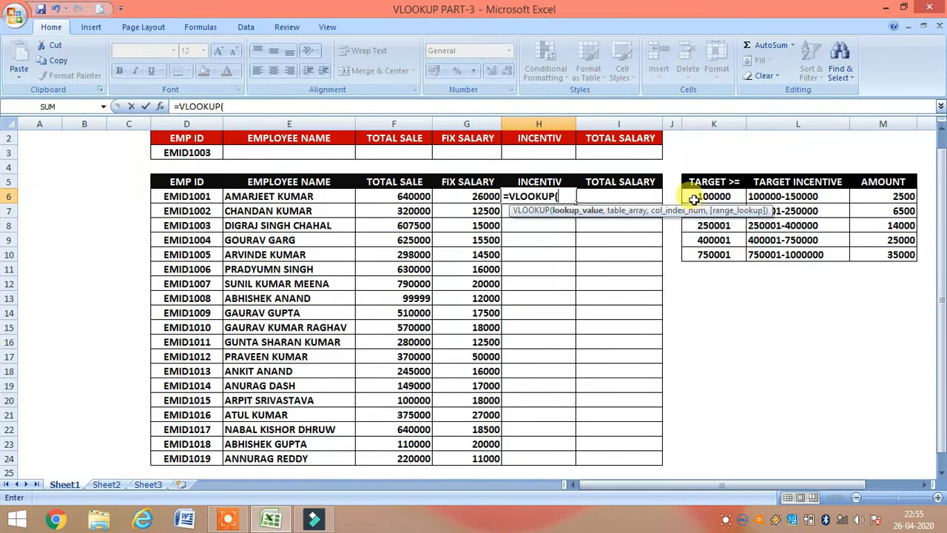
{"action": "left_click", "coordinate": [395, 197]}
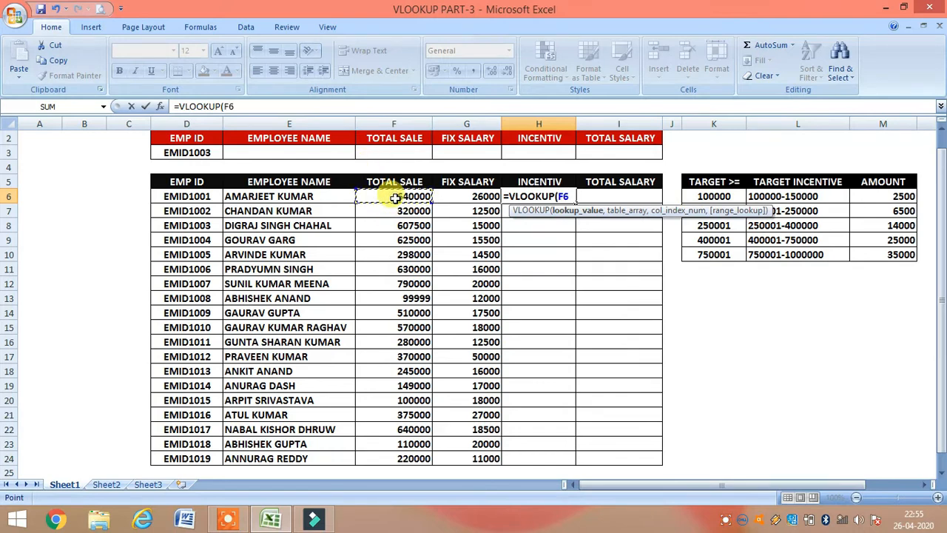
{"action": "type", "text": ","}
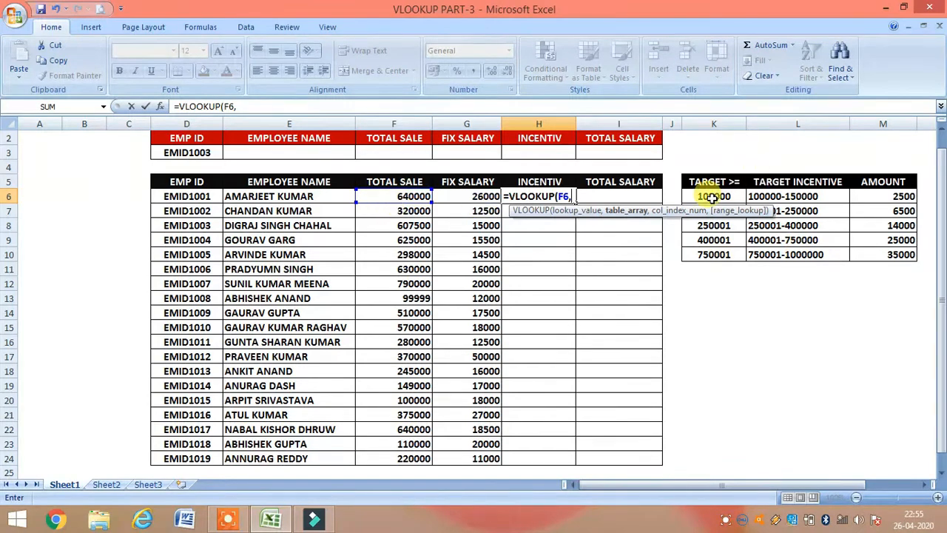
{"action": "left_click_drag", "start_coordinate": [712, 196], "coordinate": [897, 265]}
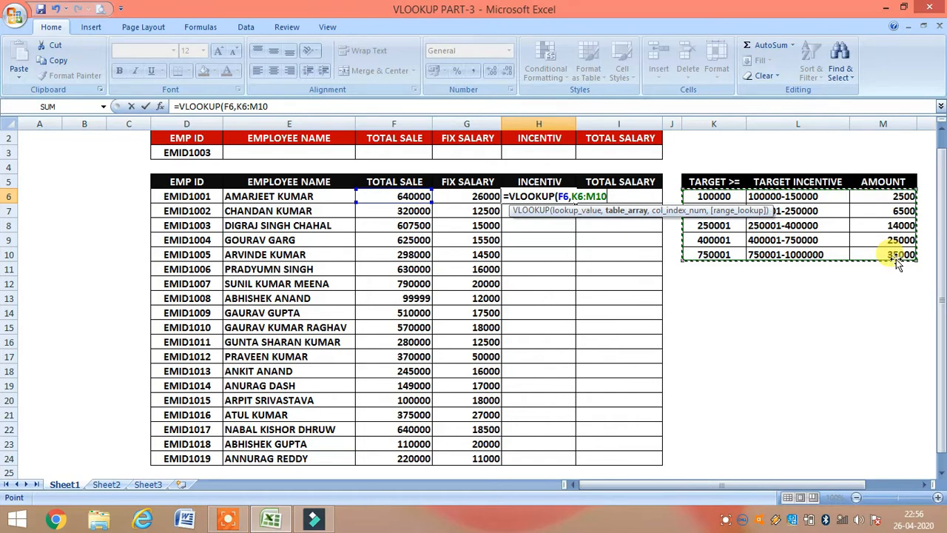
{"action": "type", "text": ","}
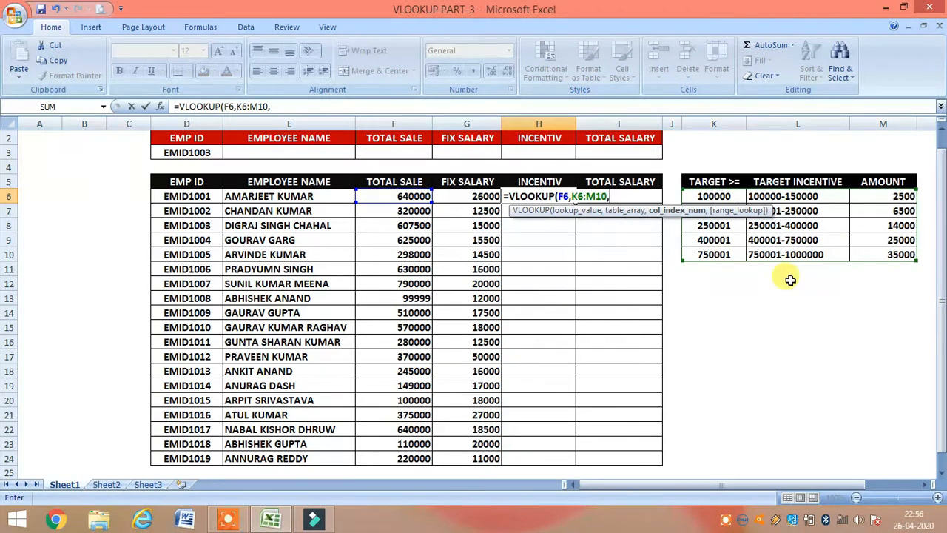
{"action": "type", "text": "3,"}
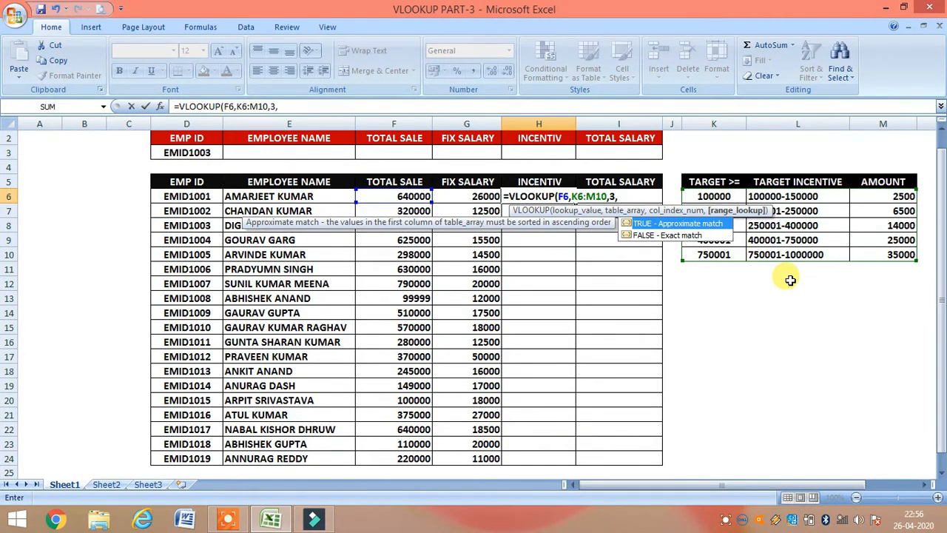
{"action": "type", "text": "TRUE)"}
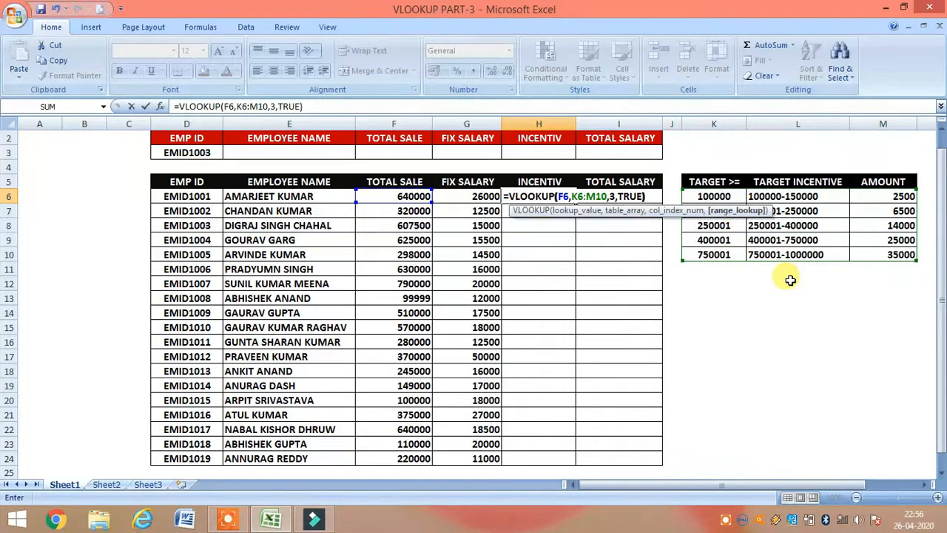
{"action": "key", "text": "Return"}
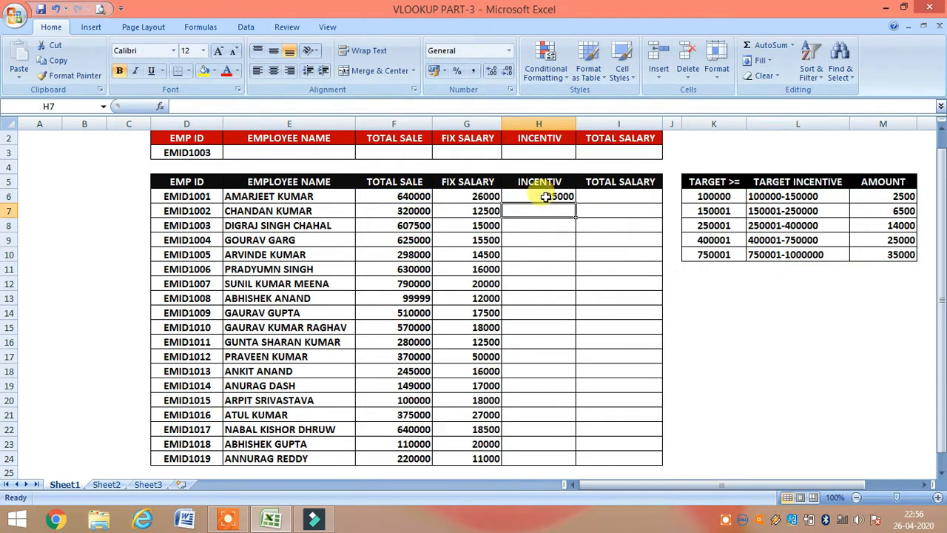
Copy the incentive formula from H6 down through H12.
{"action": "left_click", "coordinate": [580, 197]}
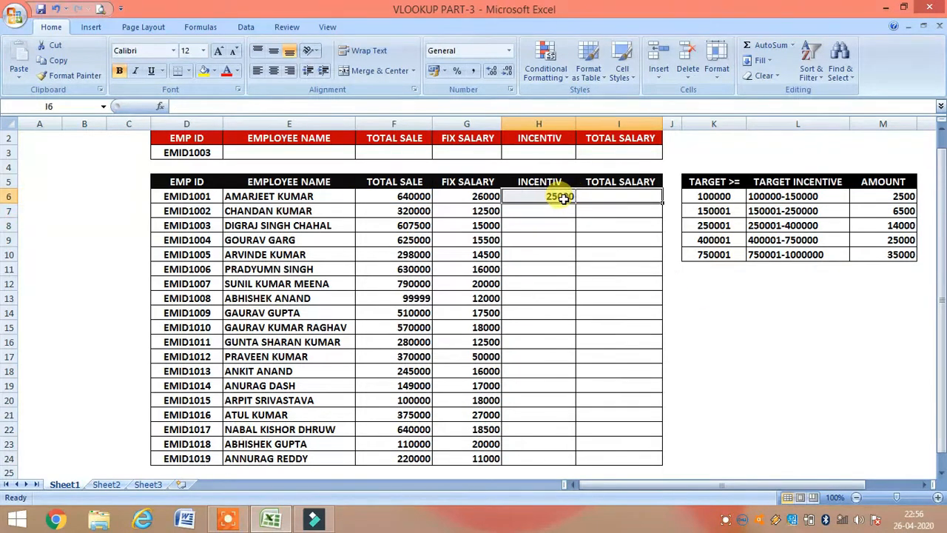
{"action": "left_click", "coordinate": [571, 200]}
{"action": "left_click_drag", "start_coordinate": [571, 201], "coordinate": [575, 289]}
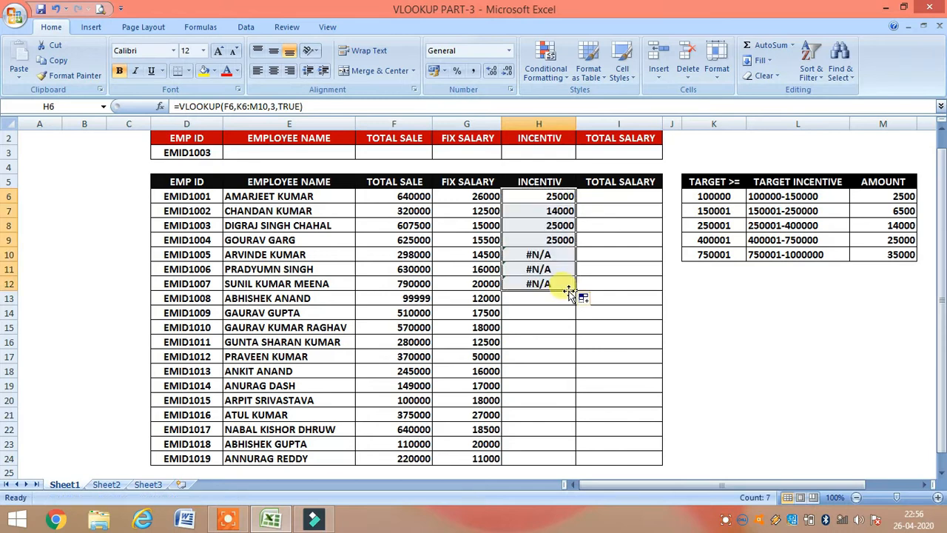
Inspect the table range references in the copied VLOOKUP formulas in H7:H10, leaving the formulas as they are.
{"action": "left_click", "coordinate": [560, 251]}
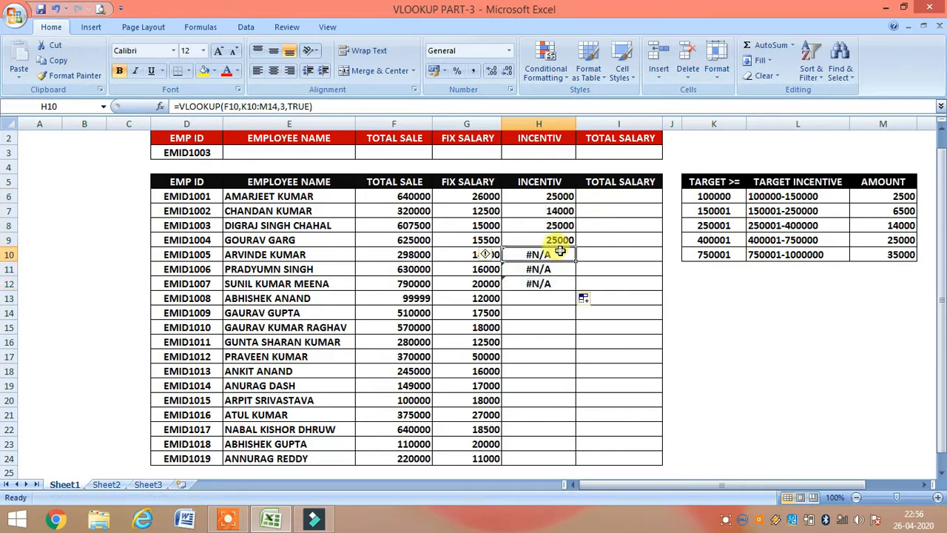
{"action": "left_click", "coordinate": [549, 212]}
{"action": "left_click", "coordinate": [551, 227]}
{"action": "left_click", "coordinate": [554, 242]}
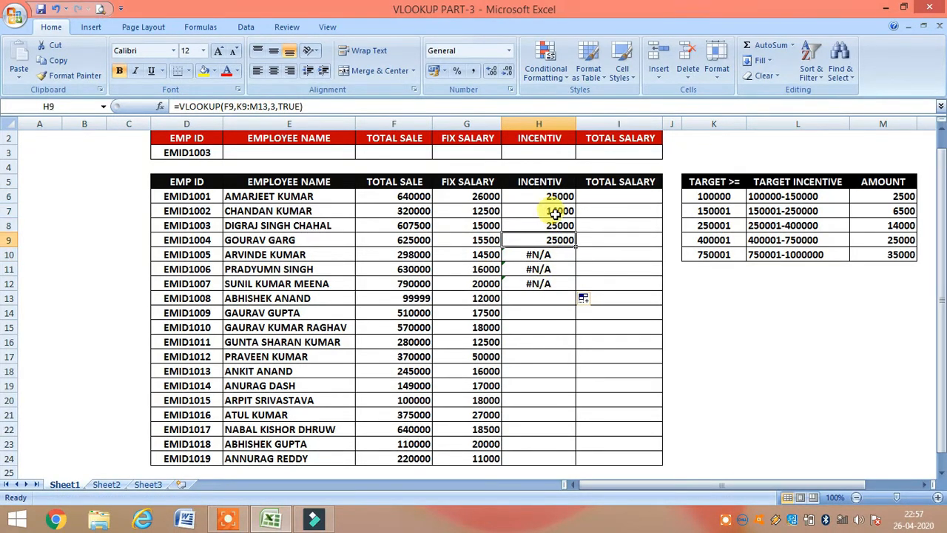
{"action": "left_click", "coordinate": [554, 212]}
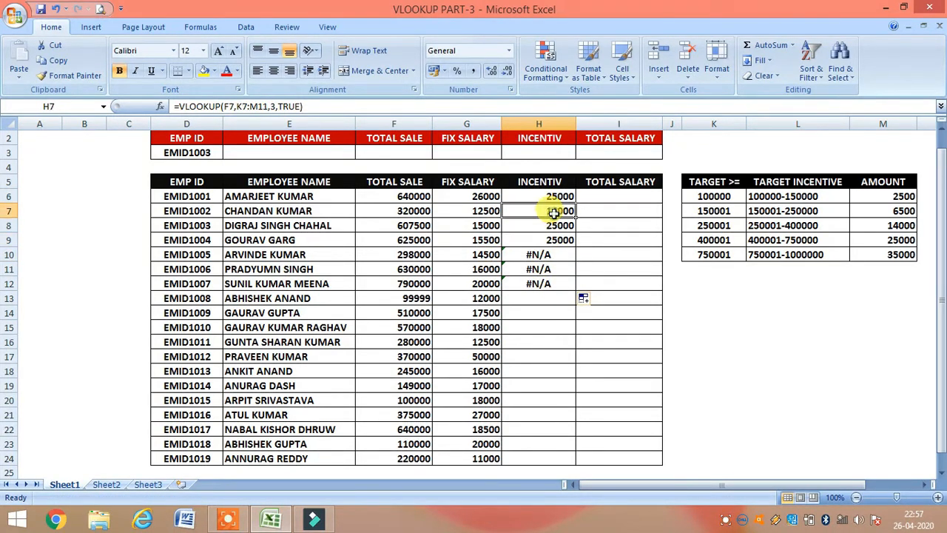
{"action": "double_click", "coordinate": [255, 106]}
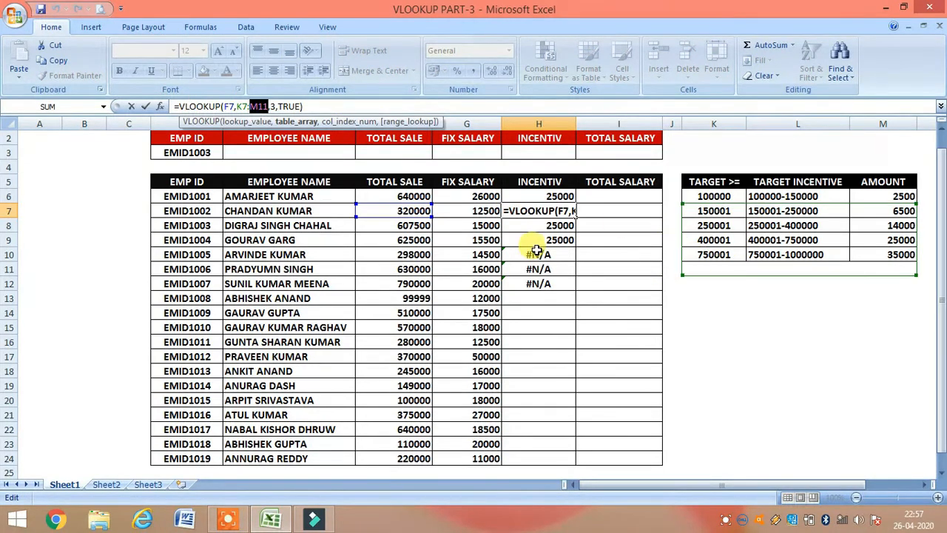
{"action": "key", "text": "Return"}
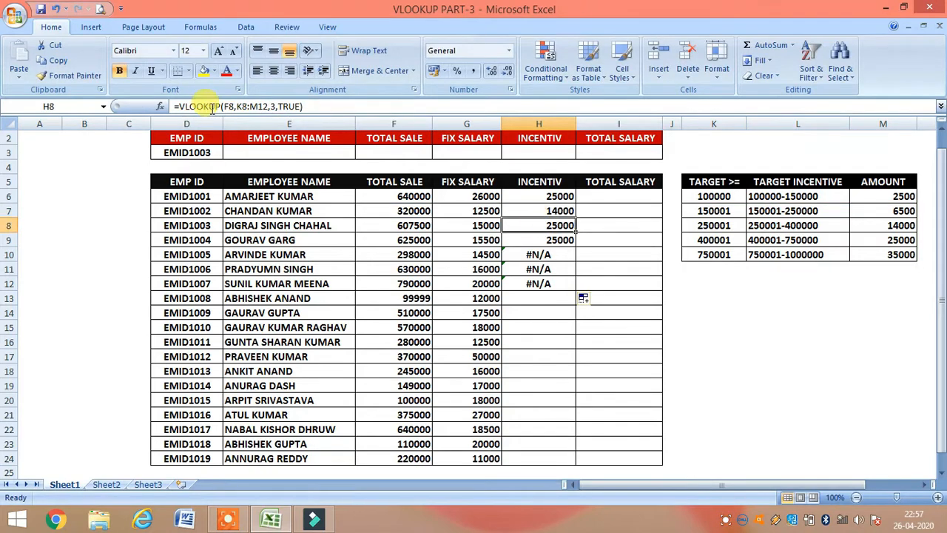
{"action": "double_click", "coordinate": [256, 105]}
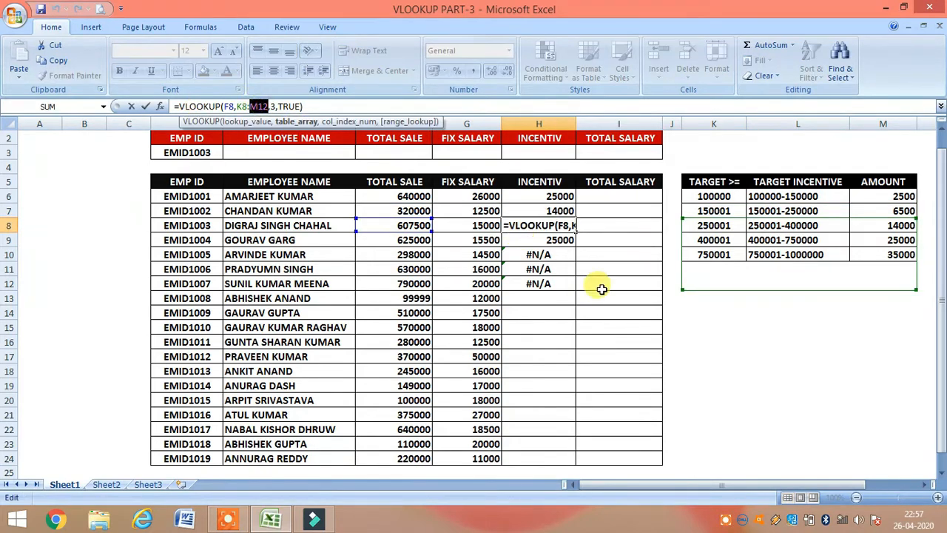
{"action": "key", "text": "Escape"}
Clear the copied incentive formulas from H7:H13.
{"action": "left_click_drag", "start_coordinate": [549, 212], "coordinate": [549, 291]}
{"action": "key", "text": "Delete"}
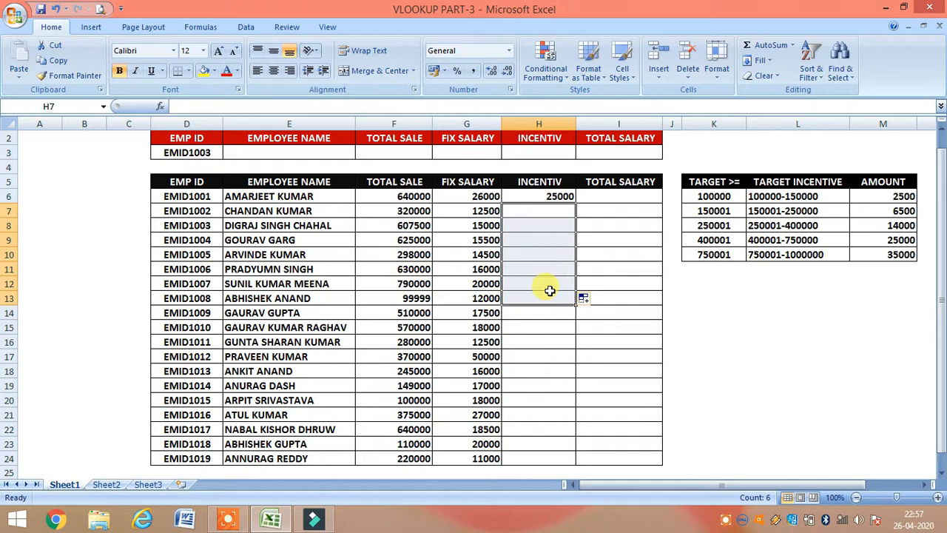
Lock the table range in H6's VLOOKUP formula as $K$6:$M$10.
{"action": "left_click", "coordinate": [546, 194]}
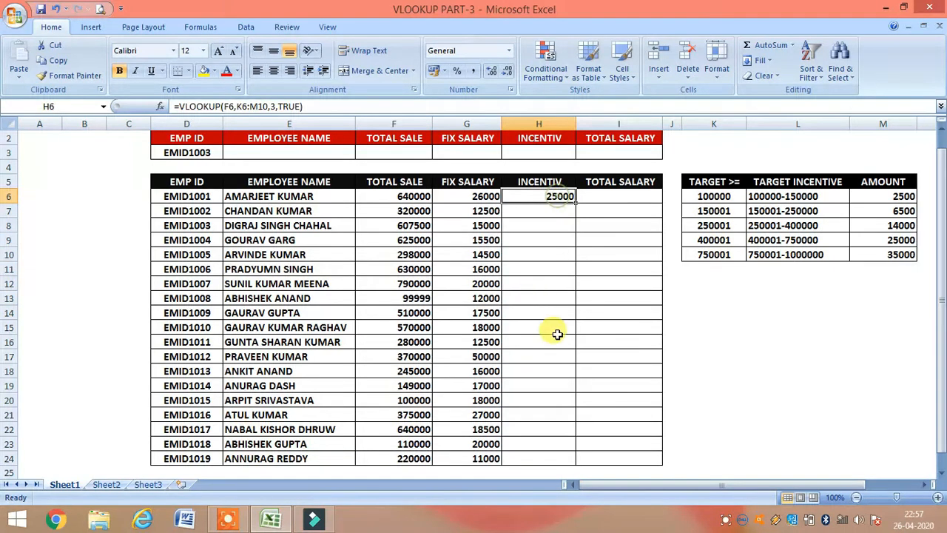
{"action": "left_click", "coordinate": [241, 105]}
{"action": "key", "text": "F4"}
{"action": "left_click", "coordinate": [267, 106]}
{"action": "key", "text": "F4"}
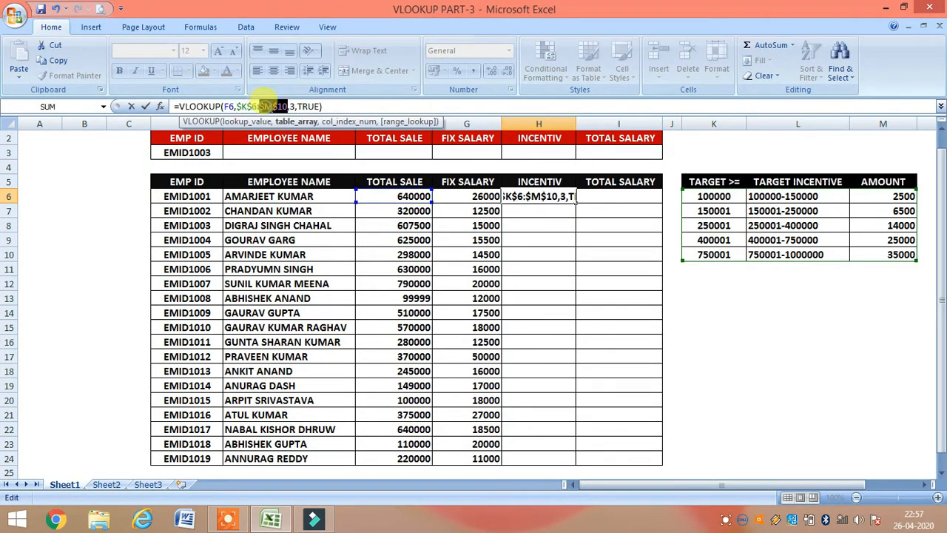
{"action": "key", "text": "Return"}
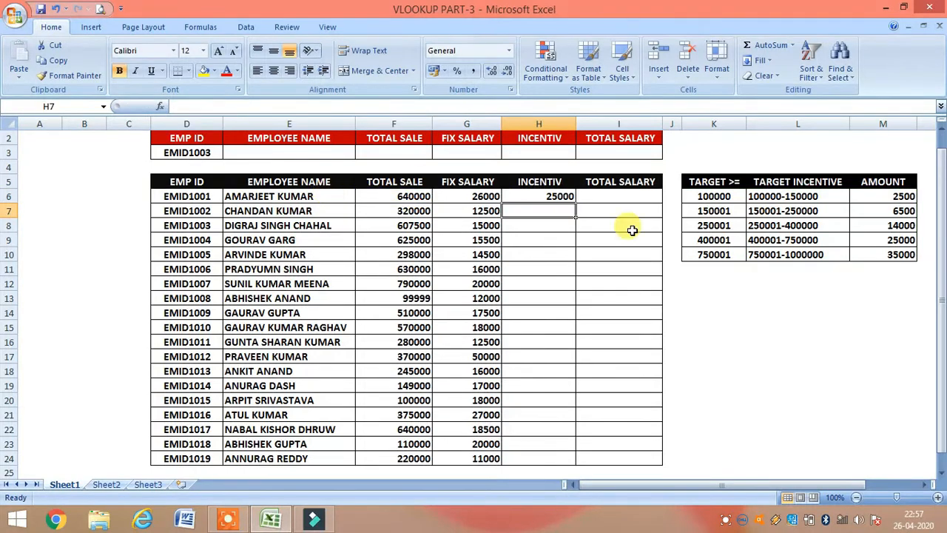
Copy the incentive formula from H6 down through H24 and ignore the error flagged on H13.
{"action": "left_click", "coordinate": [562, 196]}
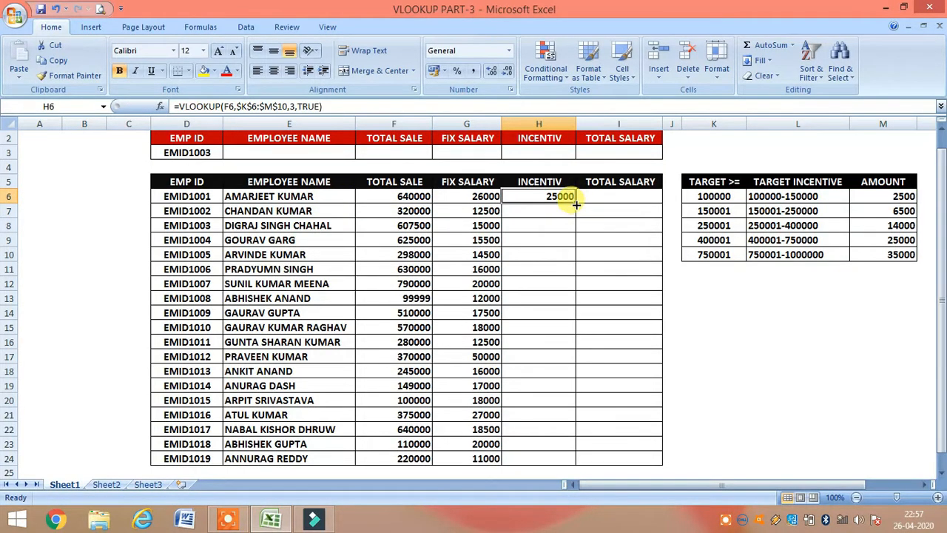
{"action": "left_click_drag", "start_coordinate": [575, 203], "coordinate": [574, 455]}
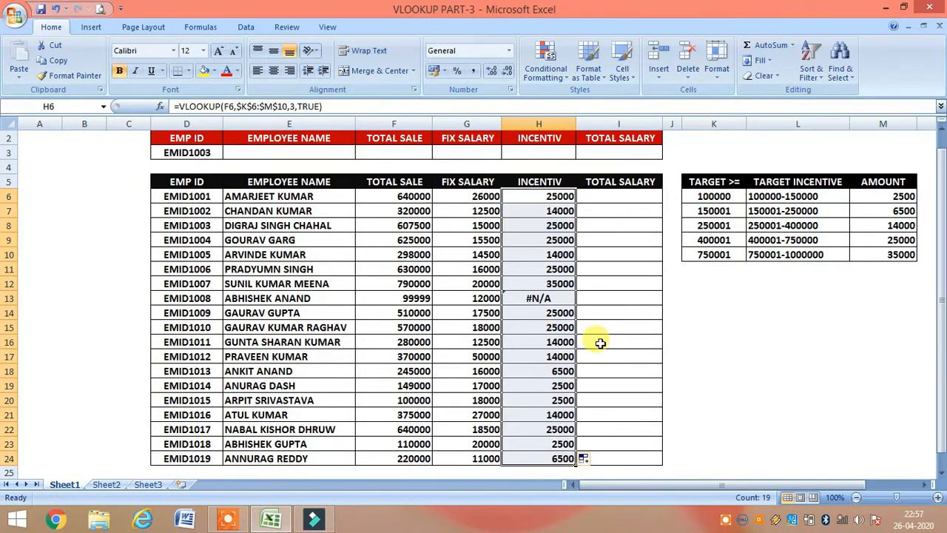
{"action": "left_click", "coordinate": [540, 298]}
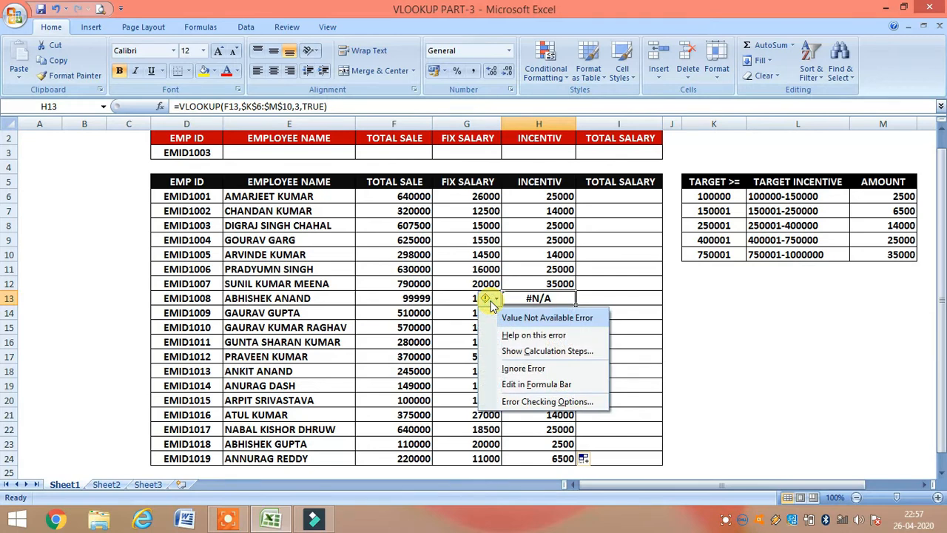
{"action": "left_click", "coordinate": [532, 368]}
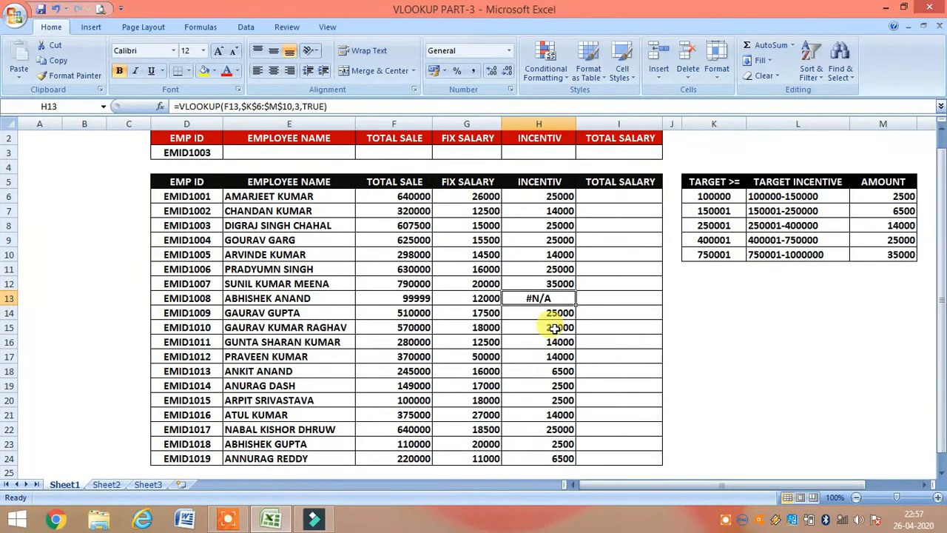
Inspect the table range and match-type arguments of the VLOOKUP formula in H13, leaving the formula as it is.
{"action": "left_click", "coordinate": [559, 198]}
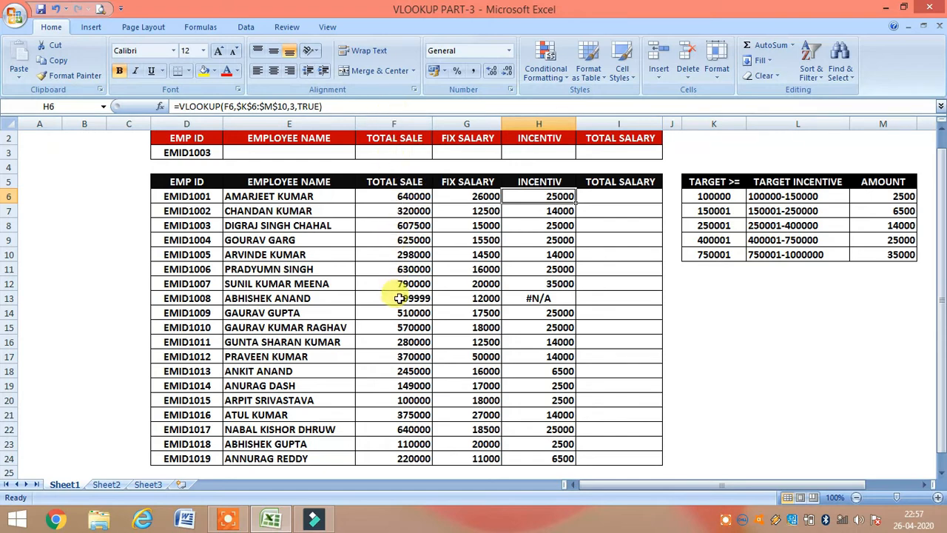
{"action": "left_click", "coordinate": [521, 296]}
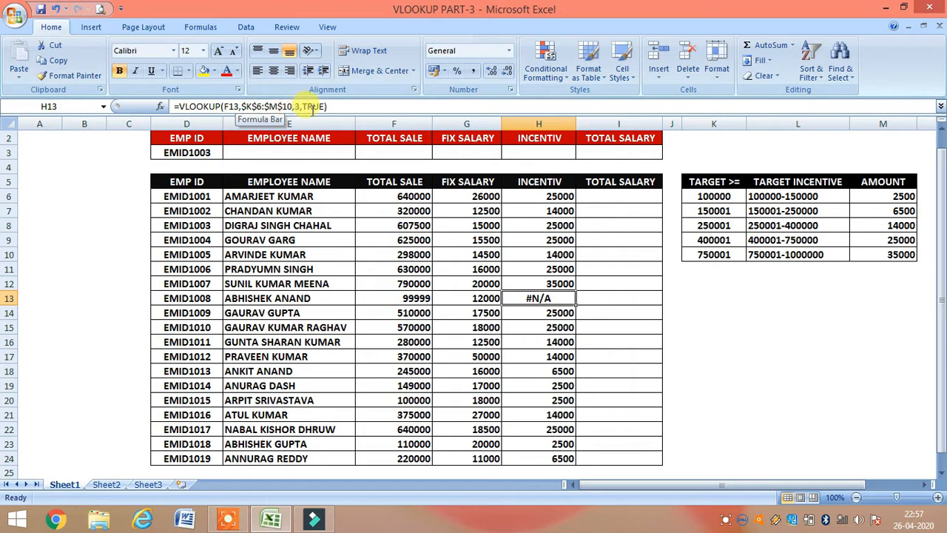
{"action": "left_click", "coordinate": [262, 106]}
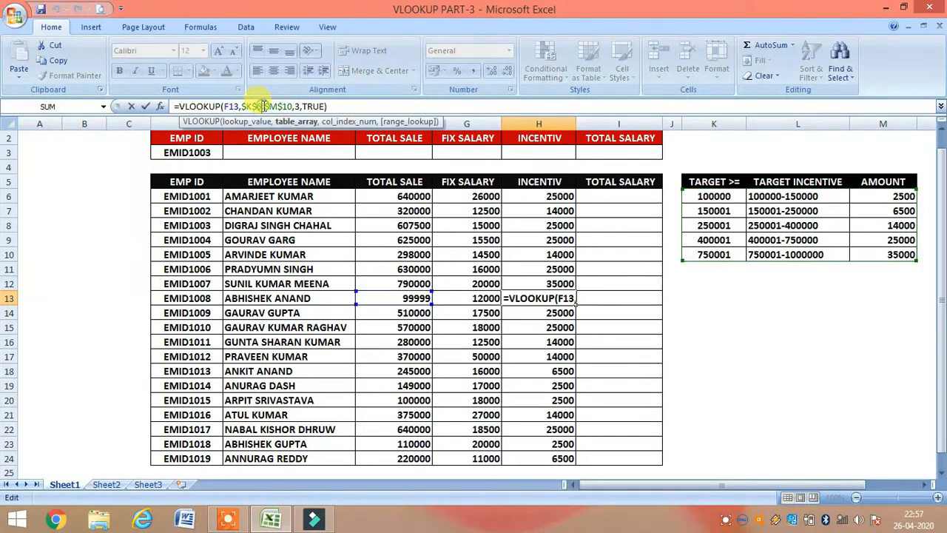
{"action": "left_click", "coordinate": [314, 106]}
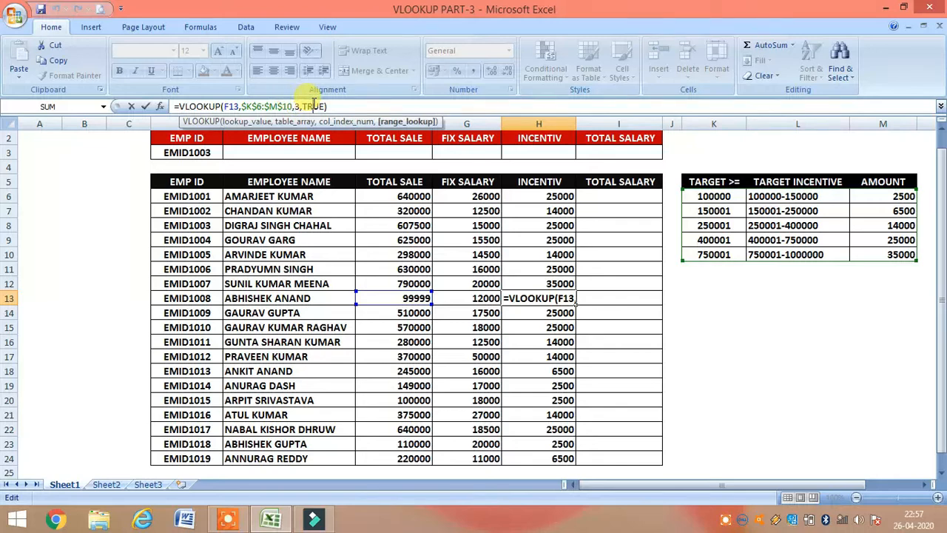
{"action": "key", "text": "Escape"}
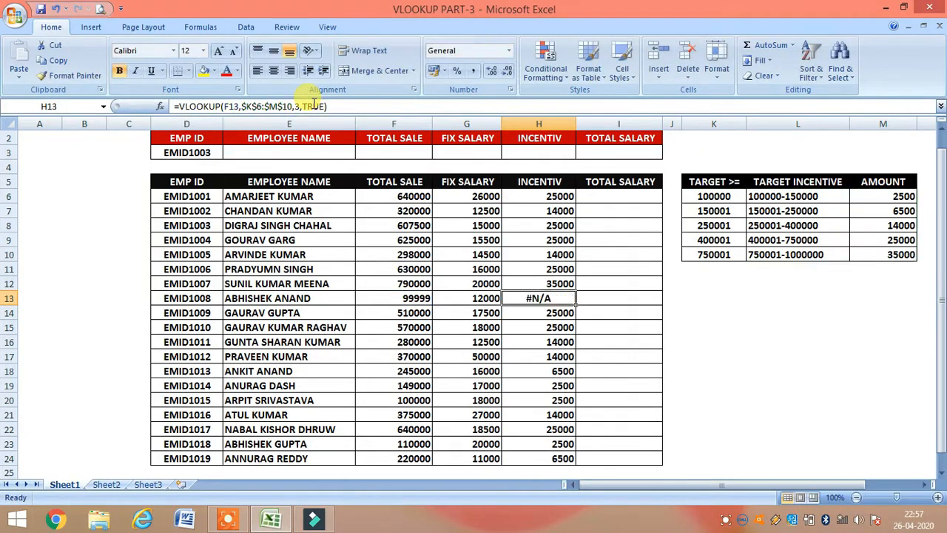
Change the total sale of employee EMID1008 in F13 to 120000 and check the matching slab amount in M6.
{"action": "left_click", "coordinate": [415, 298]}
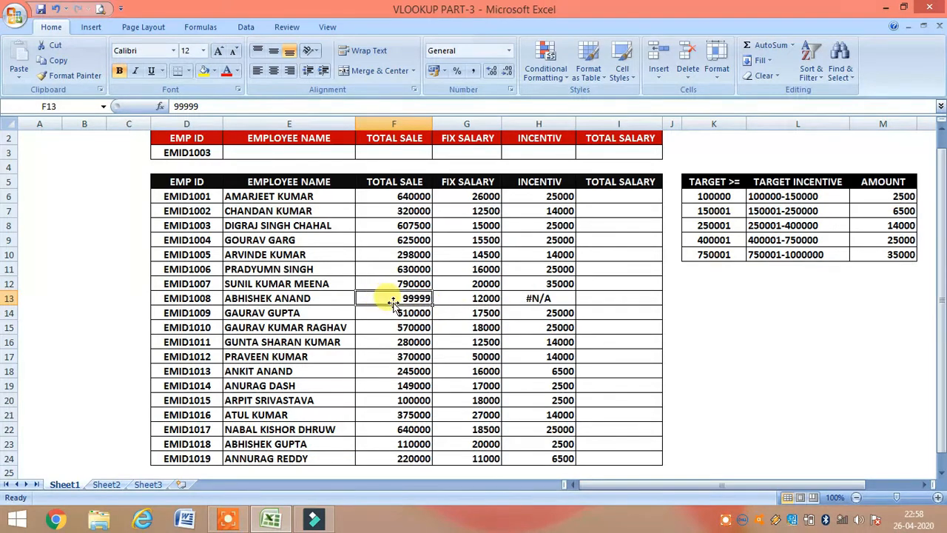
{"action": "type", "text": "120000"}
{"action": "key", "text": "Return"}
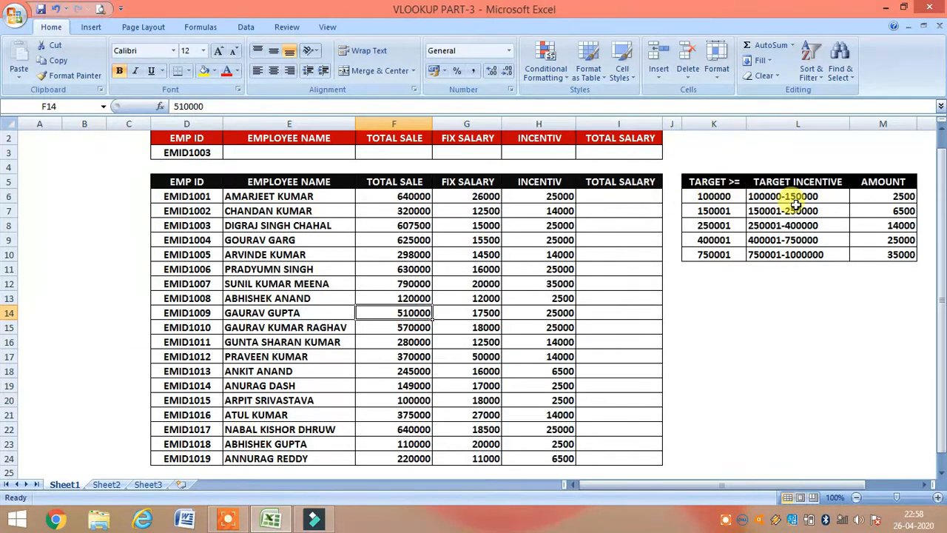
{"action": "left_click", "coordinate": [904, 196]}
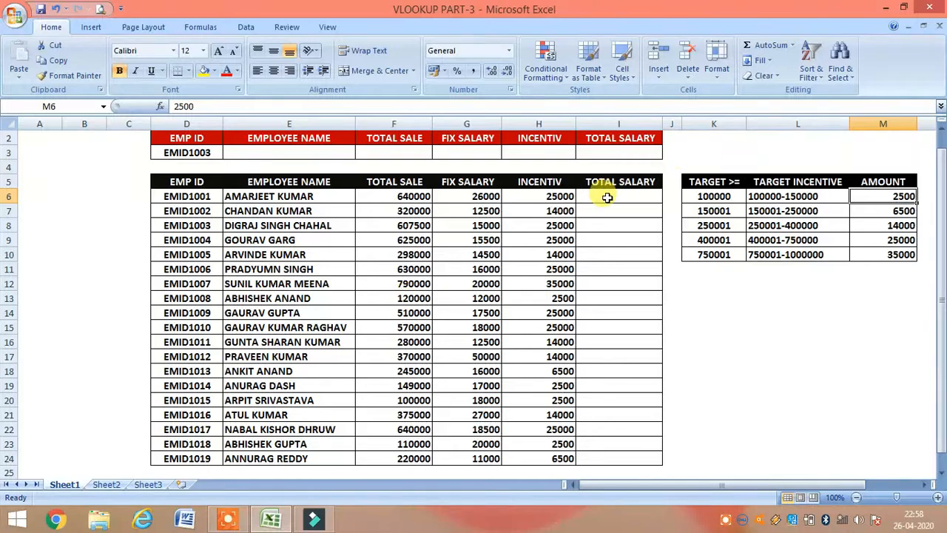
Enter the formula =G6+H6 in I6 to add the first employee's fixed salary and incentive.
{"action": "left_click", "coordinate": [607, 197]}
{"action": "type", "text": "="}
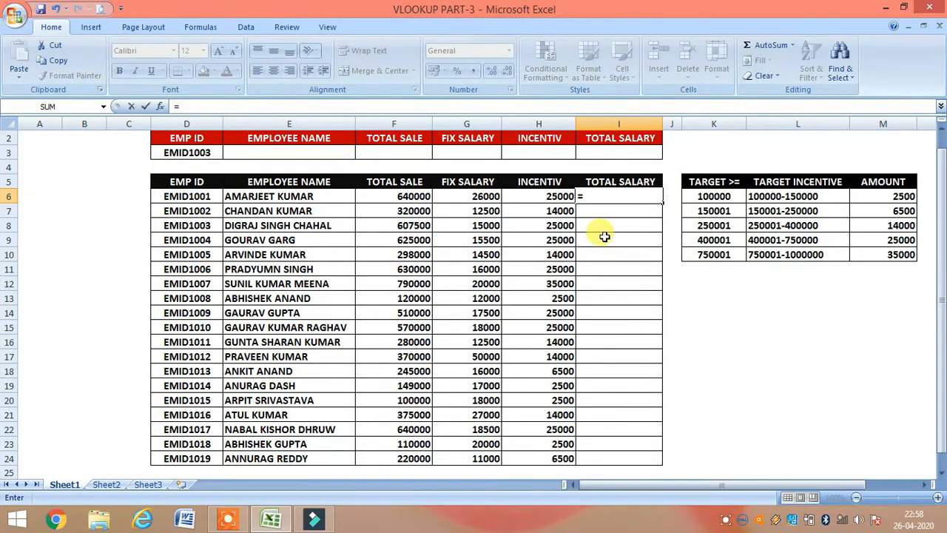
{"action": "key", "text": "Left"}
{"action": "key", "text": "Left"}
{"action": "key", "text": "Left"}
{"action": "key", "text": "Right"}
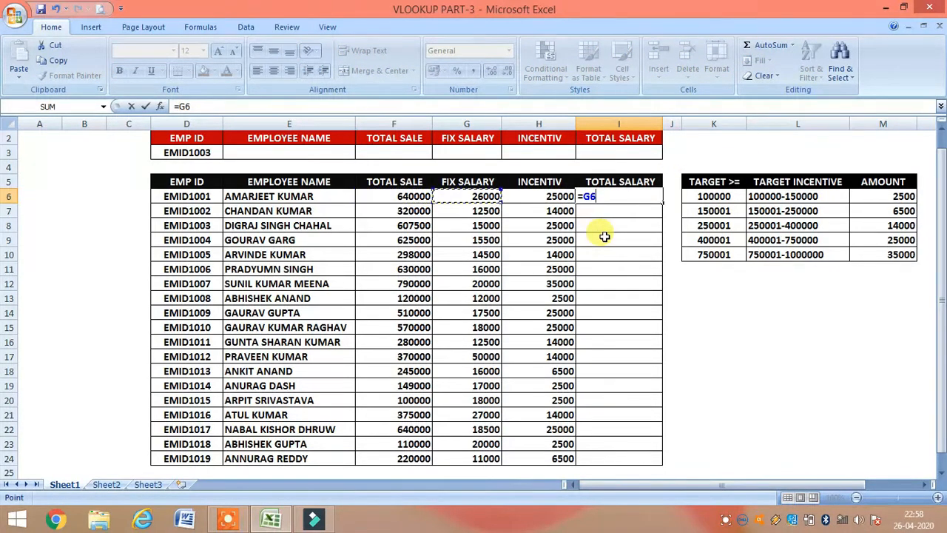
{"action": "type", "text": "+"}
{"action": "key", "text": "Left"}
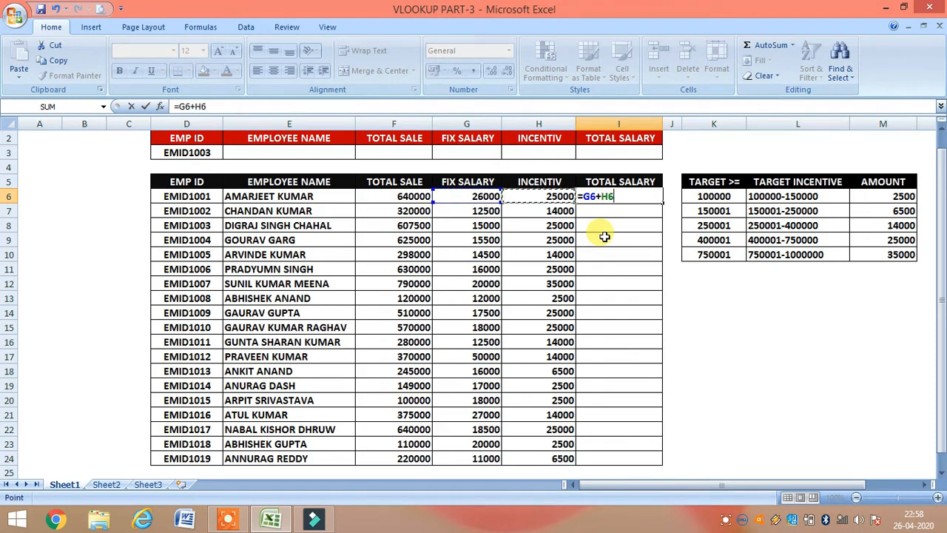
{"action": "key", "text": "Return"}
Copy the total salary formula from I6 down through I24.
{"action": "left_click", "coordinate": [649, 196]}
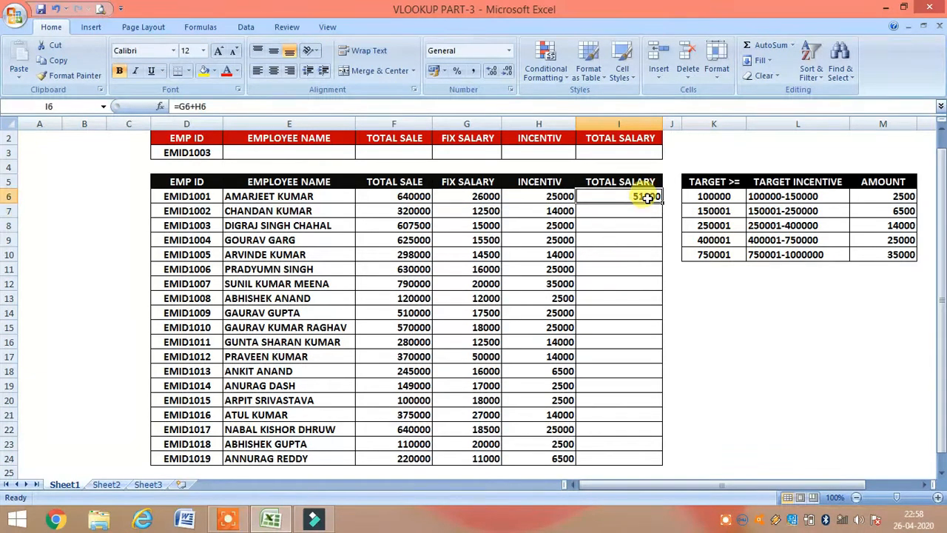
{"action": "left_click_drag", "start_coordinate": [663, 204], "coordinate": [659, 457]}
{"action": "left_click", "coordinate": [634, 194]}
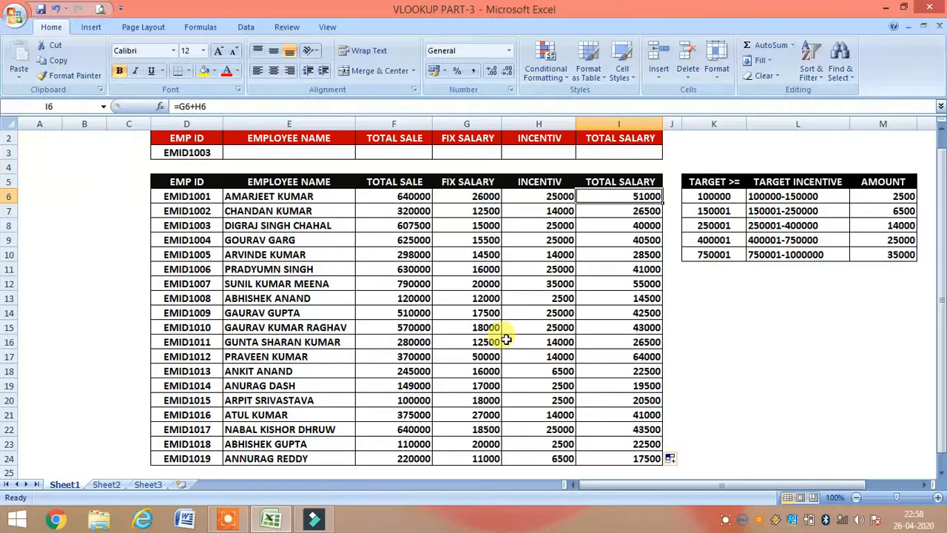
Examine the lookup row D3:I3 for employee EMID1003 and compare its headings with the employee table below.
{"action": "scroll", "coordinate": [506, 339], "scroll_direction": "up", "scroll_amount": 1}
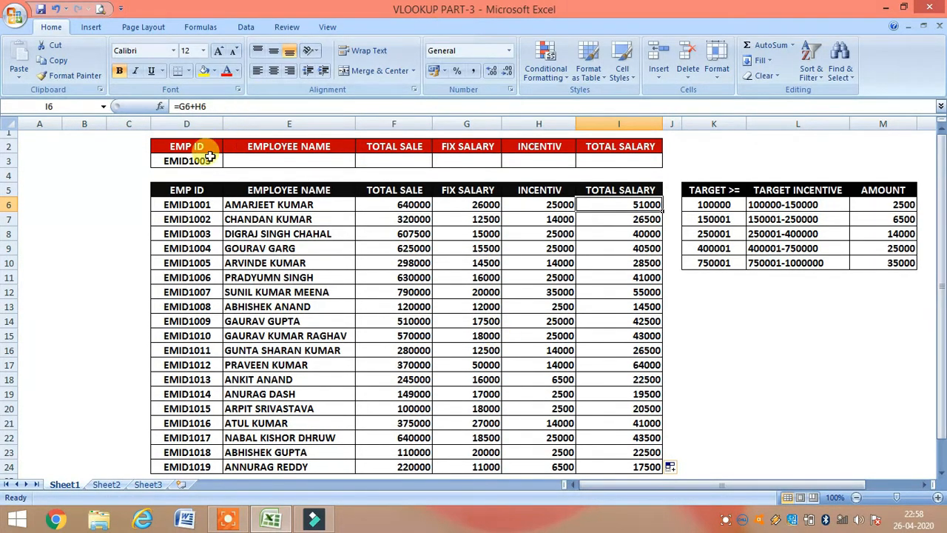
{"action": "left_click", "coordinate": [181, 160]}
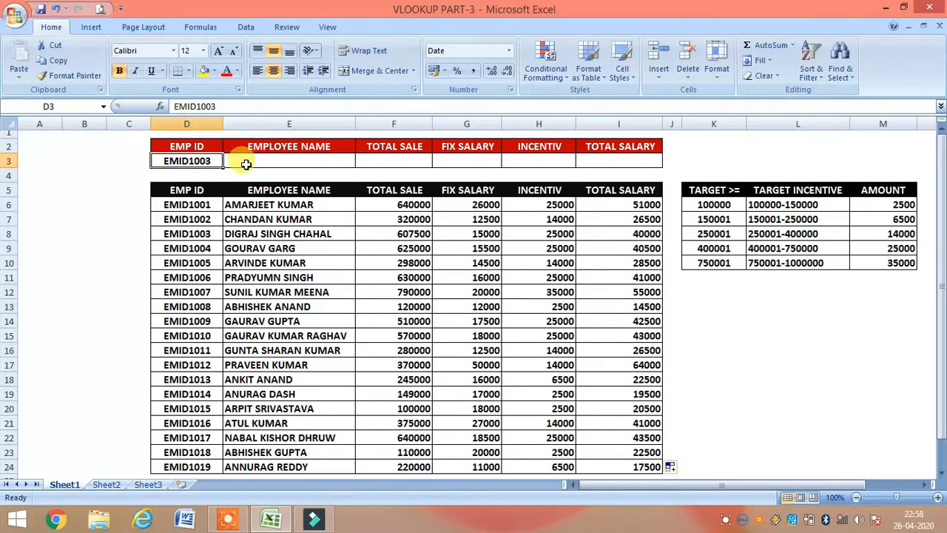
{"action": "left_click", "coordinate": [253, 163]}
{"action": "left_click", "coordinate": [392, 160]}
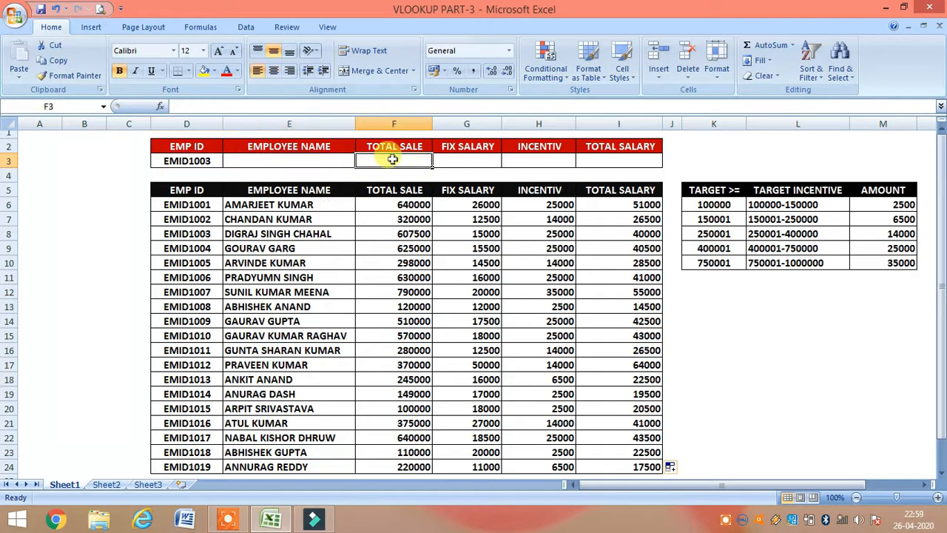
{"action": "left_click", "coordinate": [483, 162]}
{"action": "left_click", "coordinate": [545, 160]}
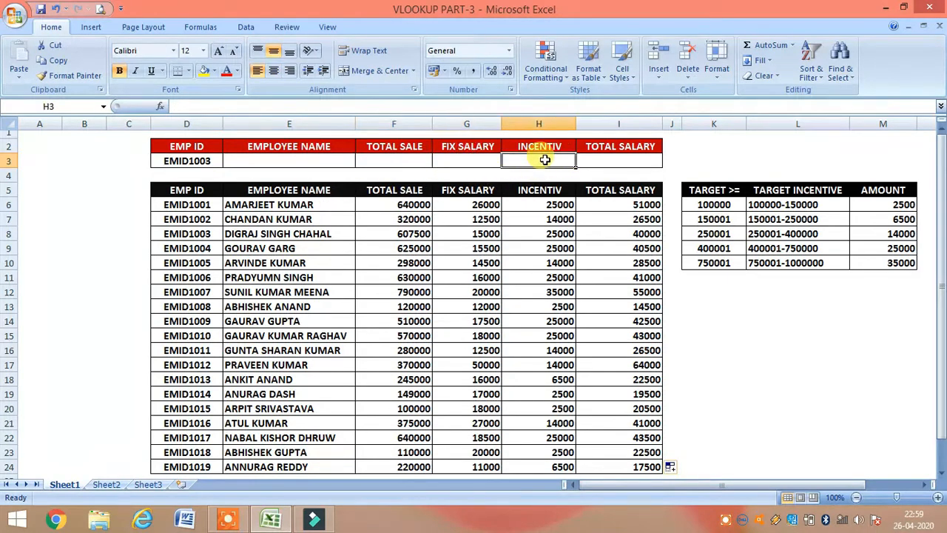
{"action": "left_click", "coordinate": [630, 159]}
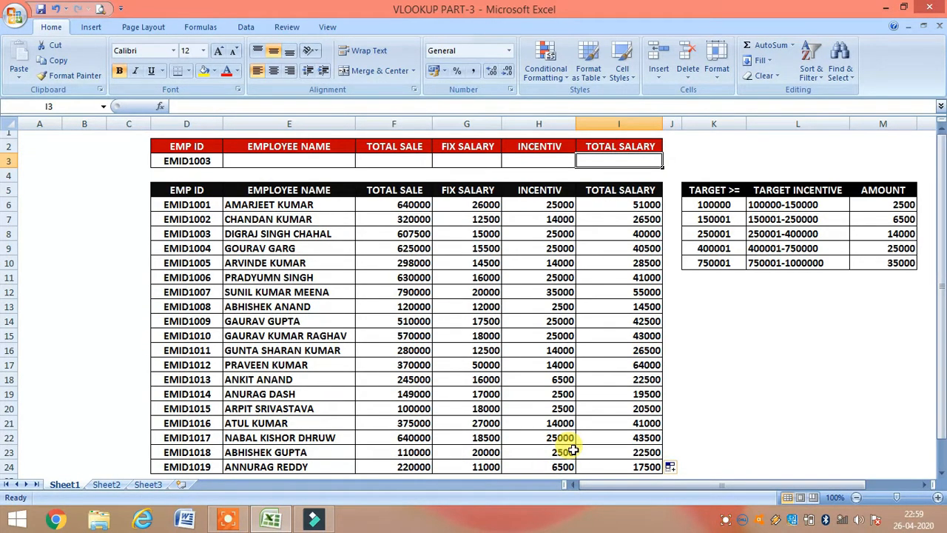
{"action": "scroll", "coordinate": [226, 285], "scroll_direction": "down", "scroll_amount": 1}
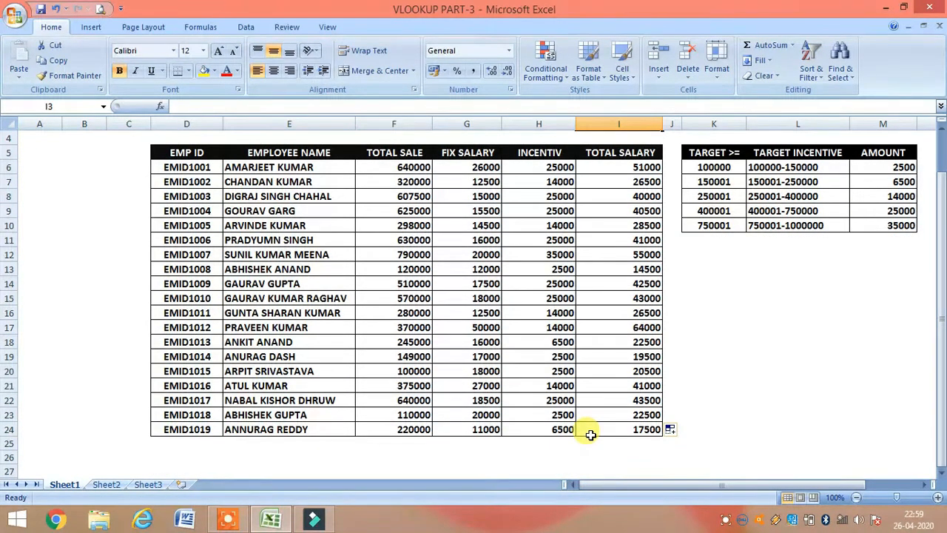
{"action": "scroll", "coordinate": [557, 395], "scroll_direction": "up", "scroll_amount": 1}
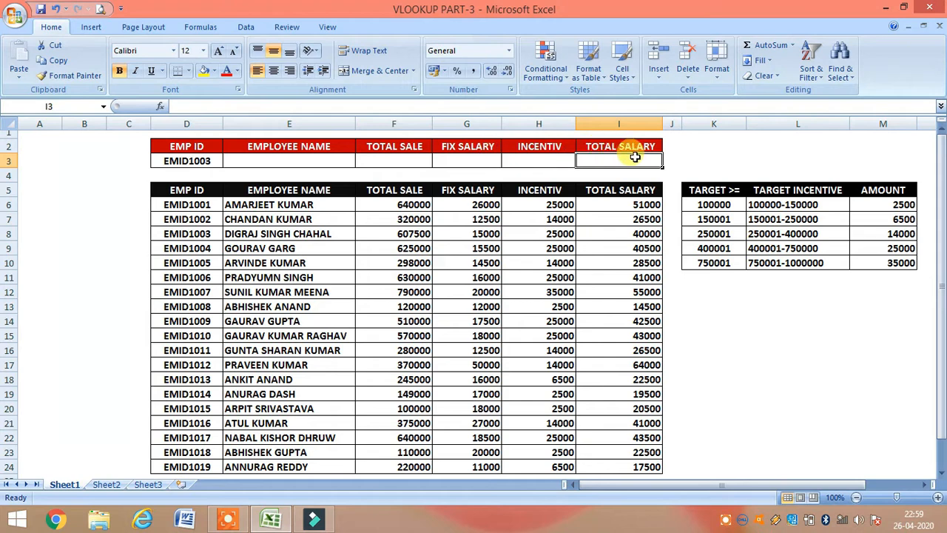
{"action": "left_click", "coordinate": [289, 161]}
{"action": "type", "text": "="}
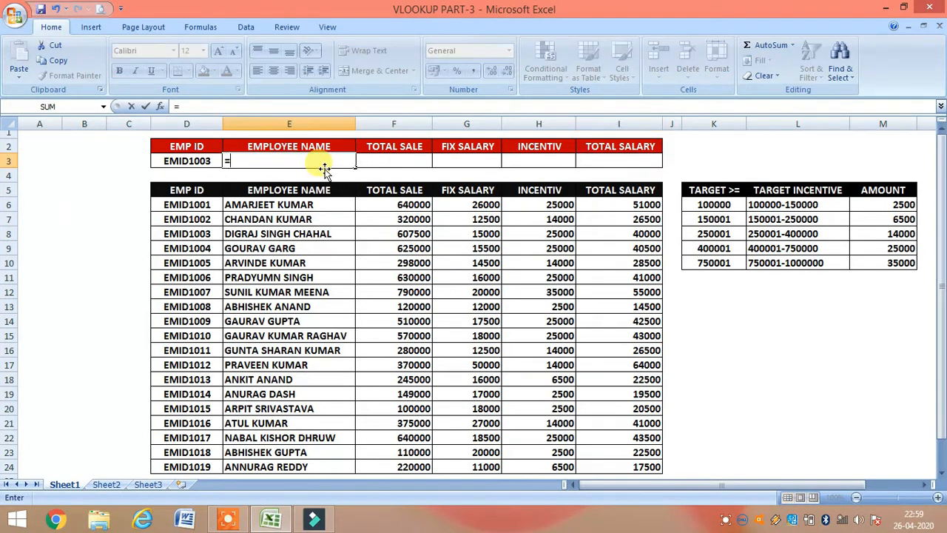
{"action": "key", "text": "Escape"}
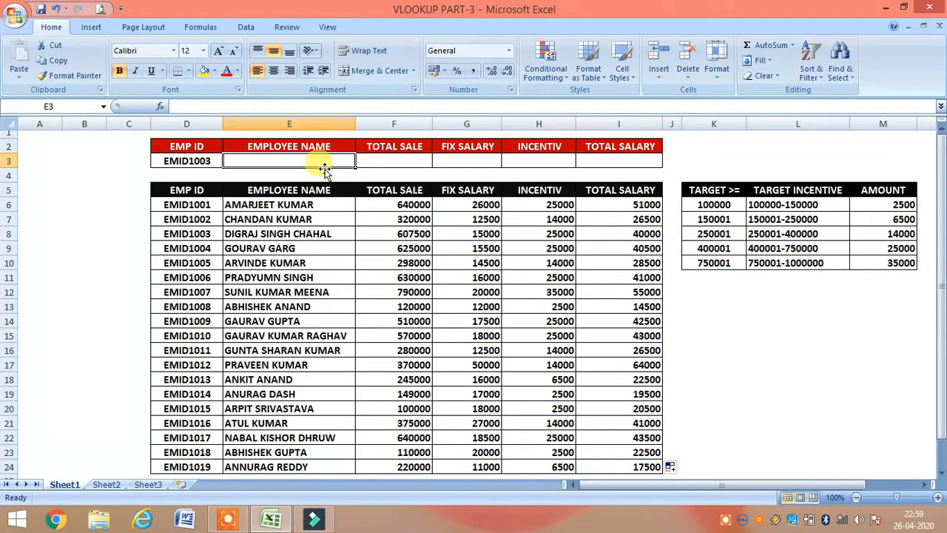
Examine the extent of the employee table D5:I24 and the sheet's column positions from A through D.
{"action": "left_click_drag", "start_coordinate": [178, 190], "coordinate": [625, 464]}
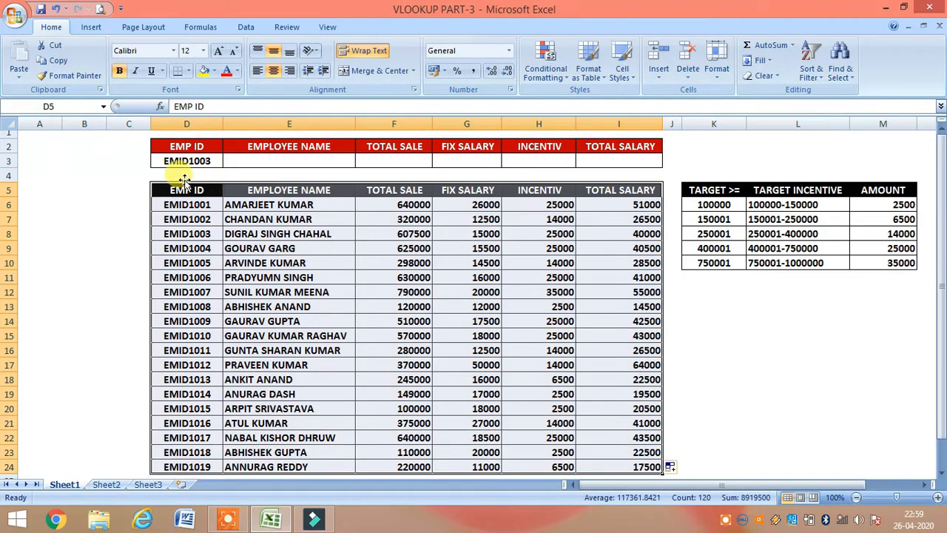
{"action": "left_click", "coordinate": [231, 515]}
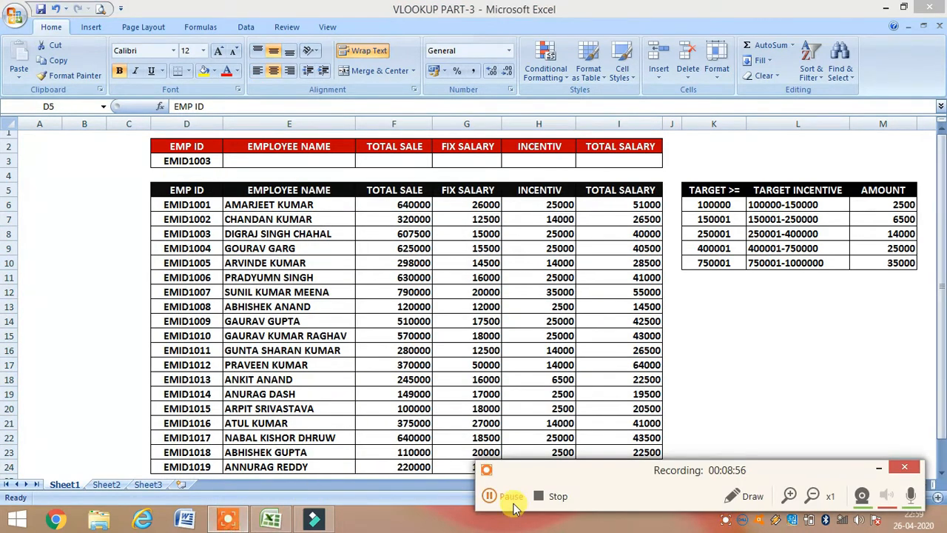
{"action": "left_click", "coordinate": [514, 502]}
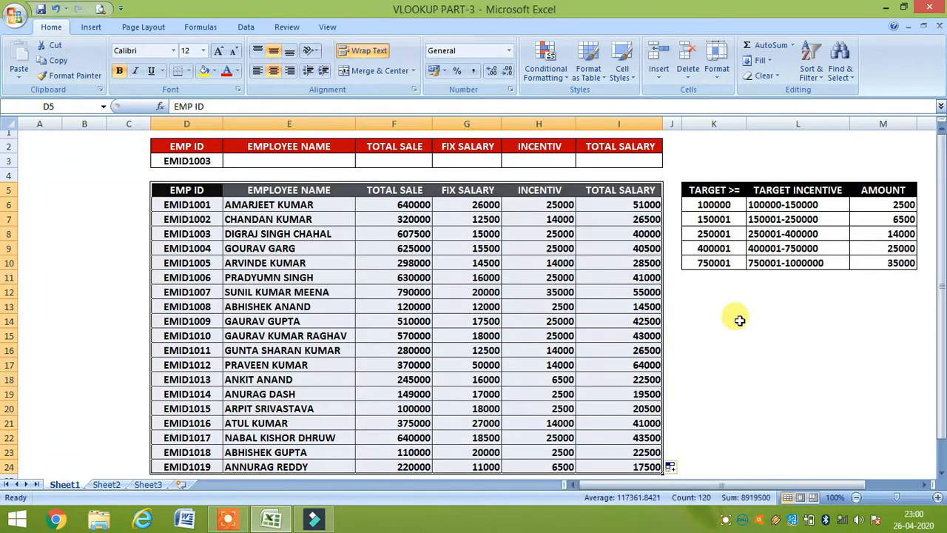
{"action": "left_click", "coordinate": [491, 332]}
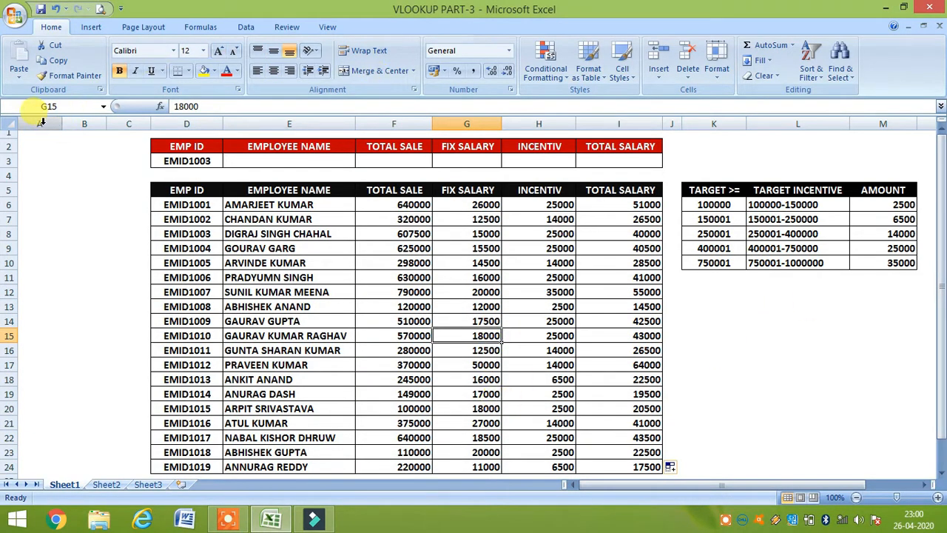
{"action": "left_click", "coordinate": [40, 124]}
{"action": "left_click", "coordinate": [84, 124]}
{"action": "left_click", "coordinate": [129, 123]}
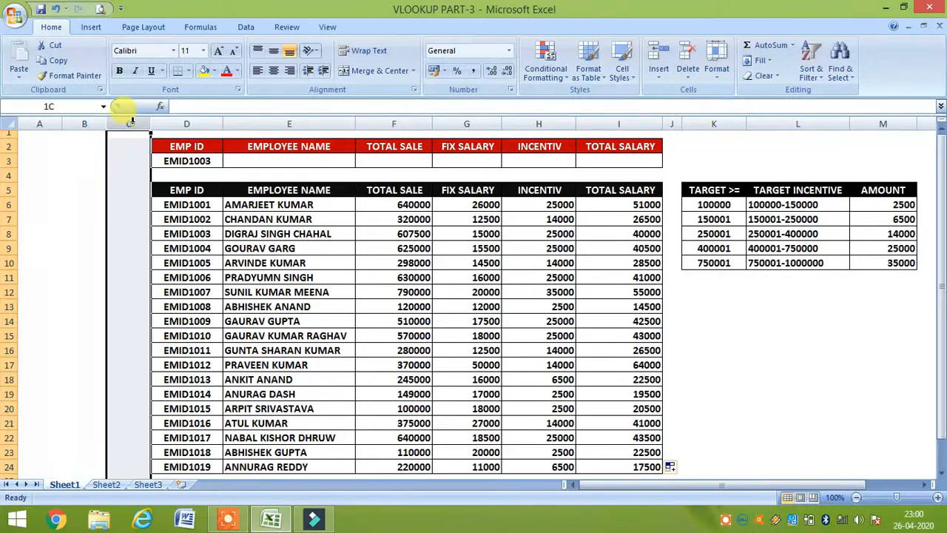
{"action": "left_click", "coordinate": [168, 124]}
{"action": "left_click", "coordinate": [191, 248]}
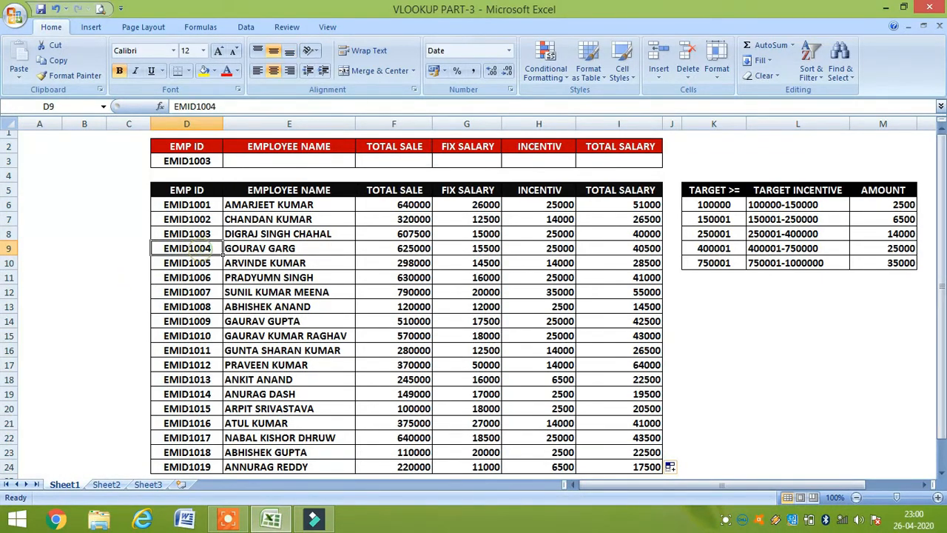
Slightly increase the height of row 1 and examine the employee table's columns from EMP ID through TOTAL SALARY.
{"action": "left_click_drag", "start_coordinate": [10, 138], "coordinate": [10, 144]}
{"action": "left_click", "coordinate": [169, 191]}
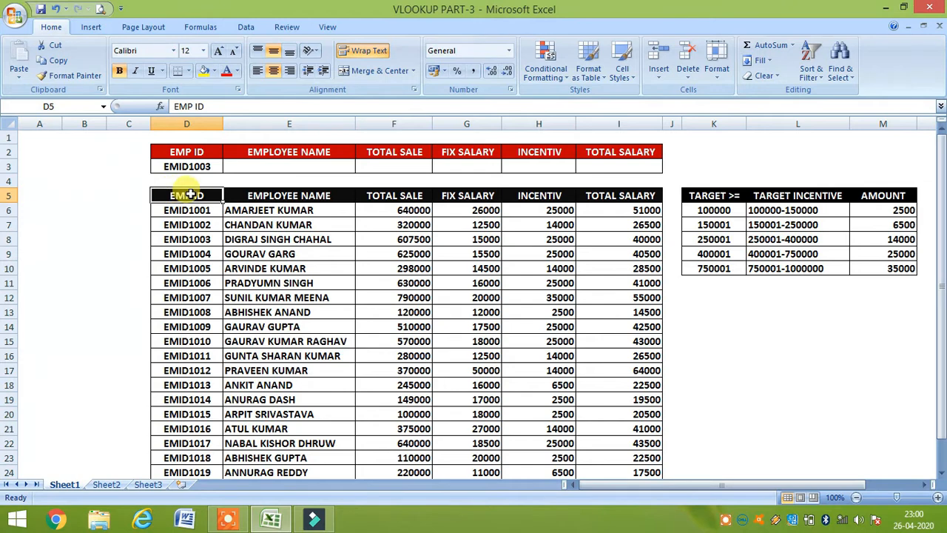
{"action": "left_click_drag", "start_coordinate": [184, 194], "coordinate": [182, 425]}
{"action": "left_click_drag", "start_coordinate": [281, 195], "coordinate": [282, 357]}
{"action": "left_click_drag", "start_coordinate": [385, 196], "coordinate": [391, 296]}
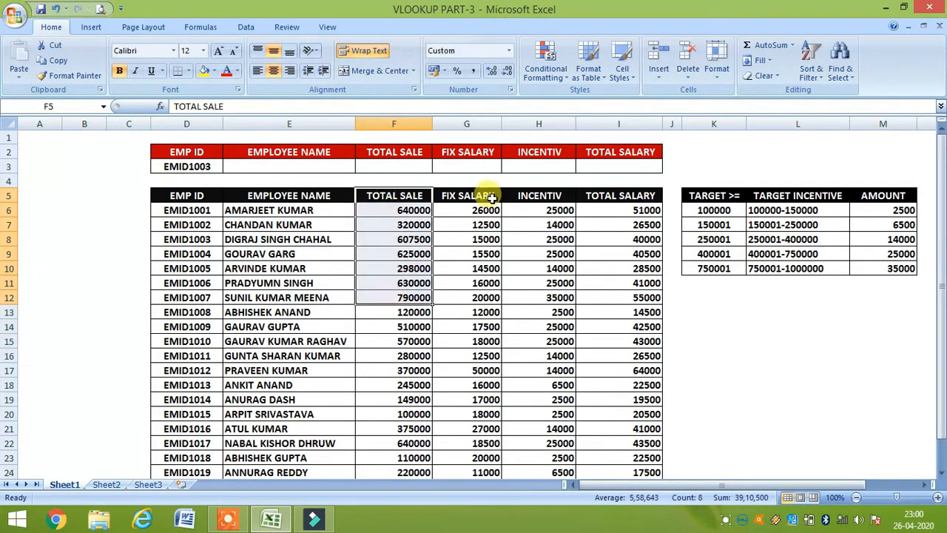
{"action": "left_click", "coordinate": [465, 195]}
{"action": "left_click", "coordinate": [546, 196]}
{"action": "left_click", "coordinate": [634, 195]}
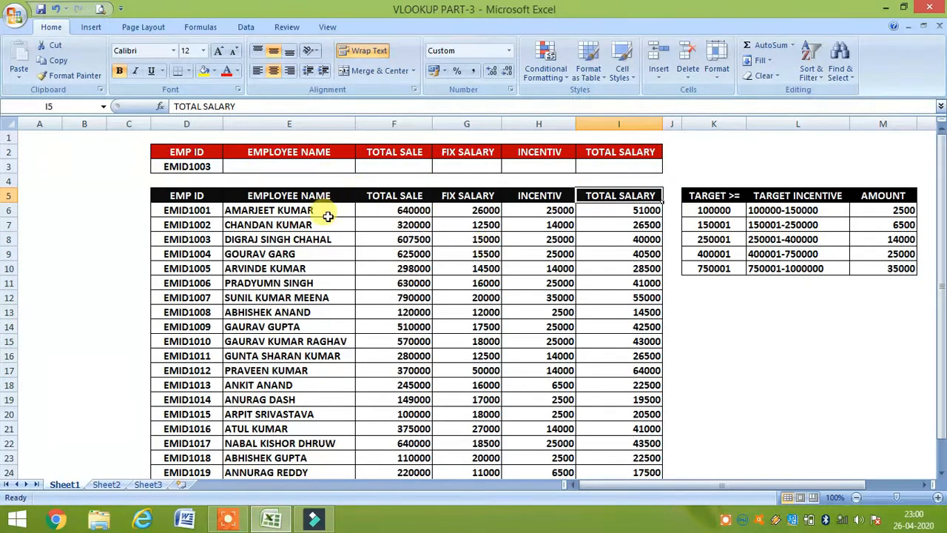
Enter =VLOOKUP(D3,$D$5:$I$24,2,0) in E3 to return the employee name for the ID in the lookup row.
{"action": "left_click", "coordinate": [271, 165]}
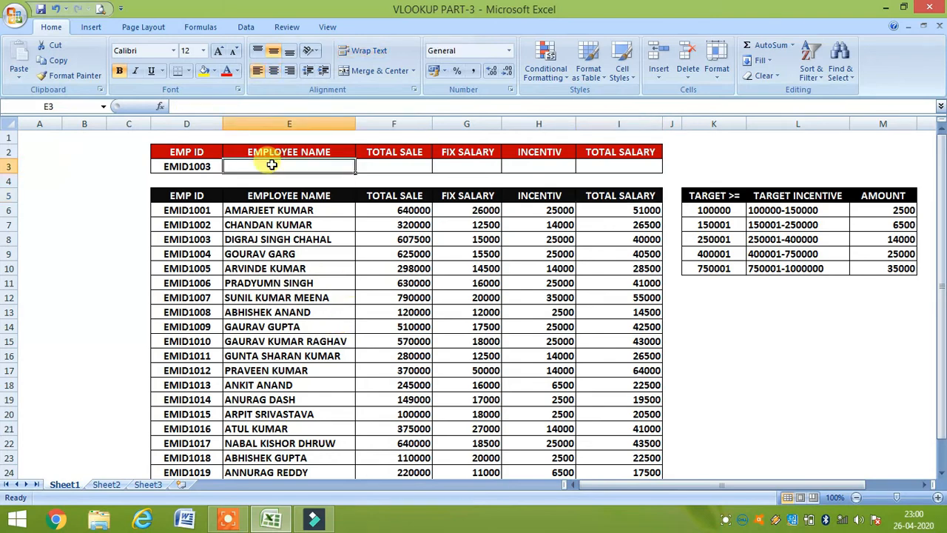
{"action": "type", "text": "=VLO"}
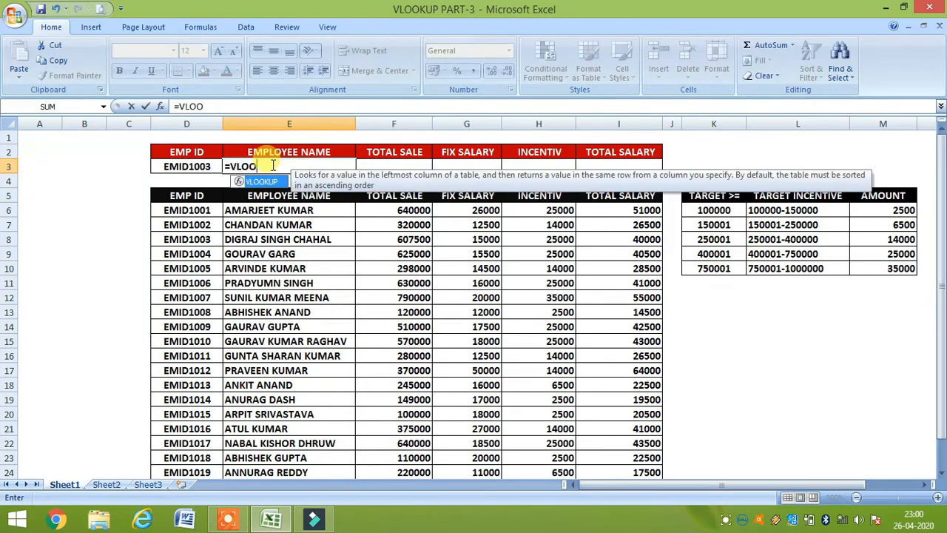
{"action": "type", "text": "O"}
{"action": "key", "text": "Tab"}
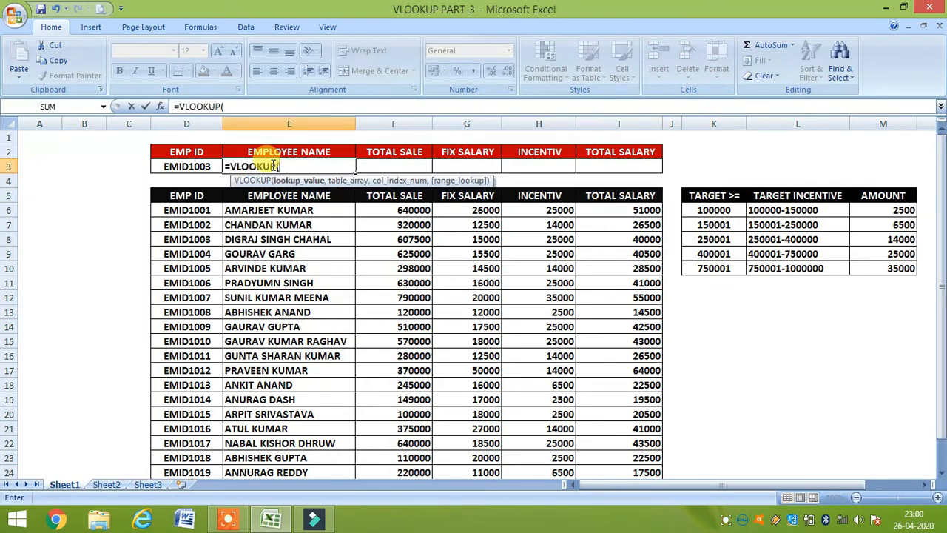
{"action": "left_click", "coordinate": [186, 167]}
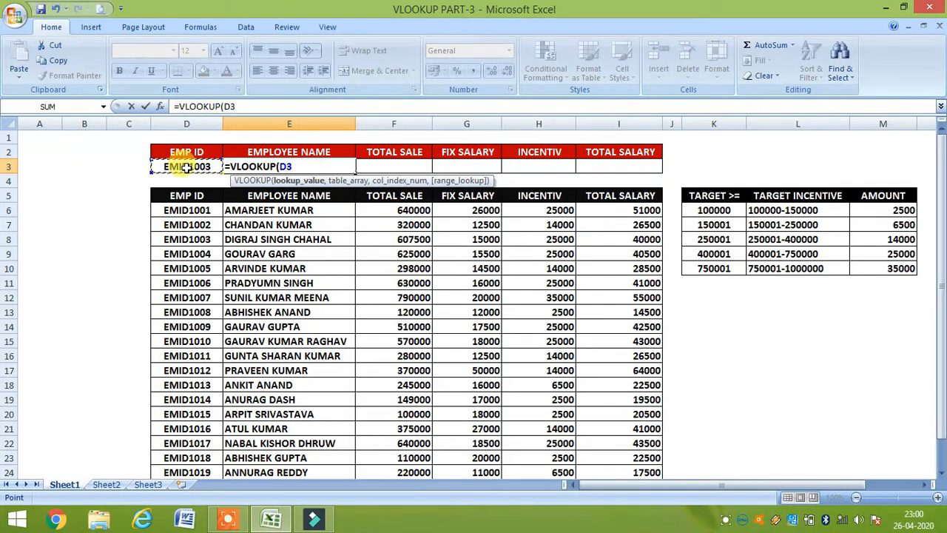
{"action": "type", "text": ","}
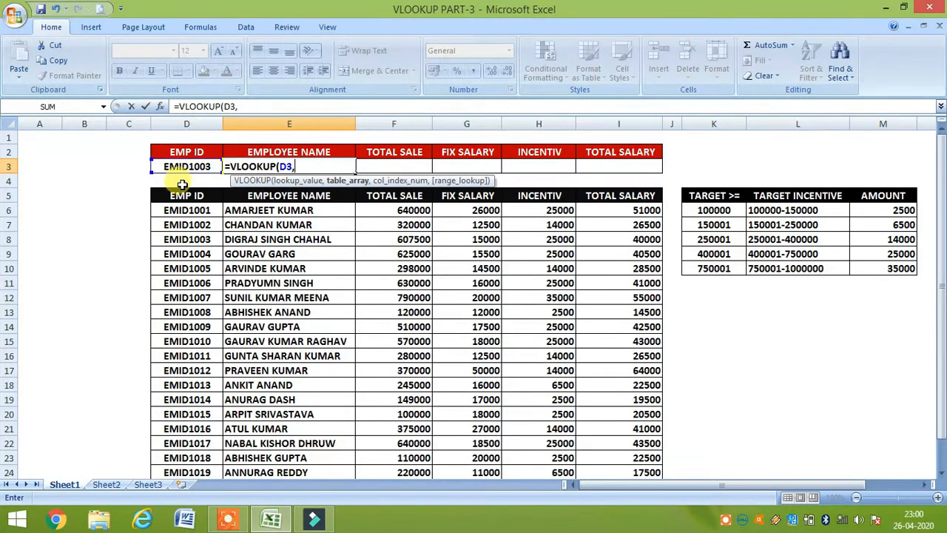
{"action": "left_click_drag", "start_coordinate": [178, 196], "coordinate": [556, 398]}
{"action": "scroll", "coordinate": [556, 398], "scroll_direction": "up", "scroll_amount": 2}
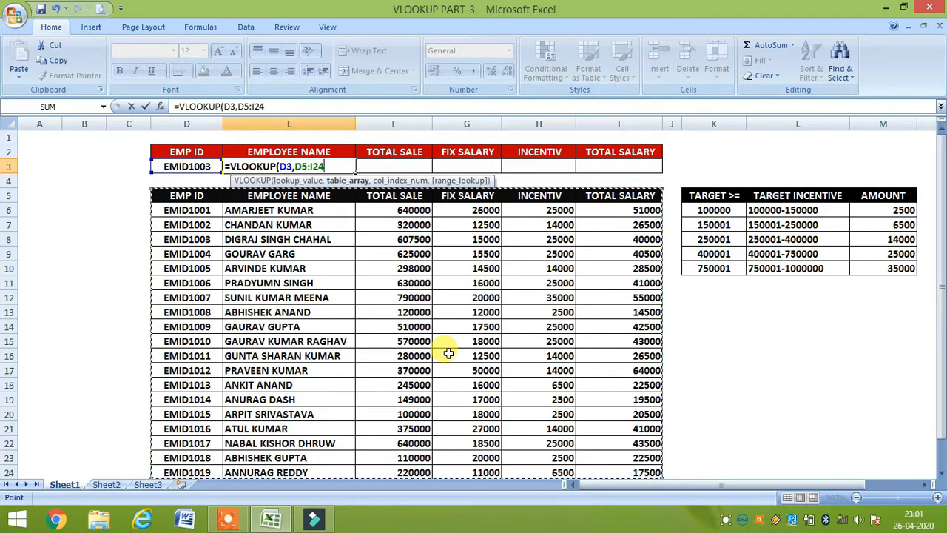
{"action": "key", "text": "F4"}
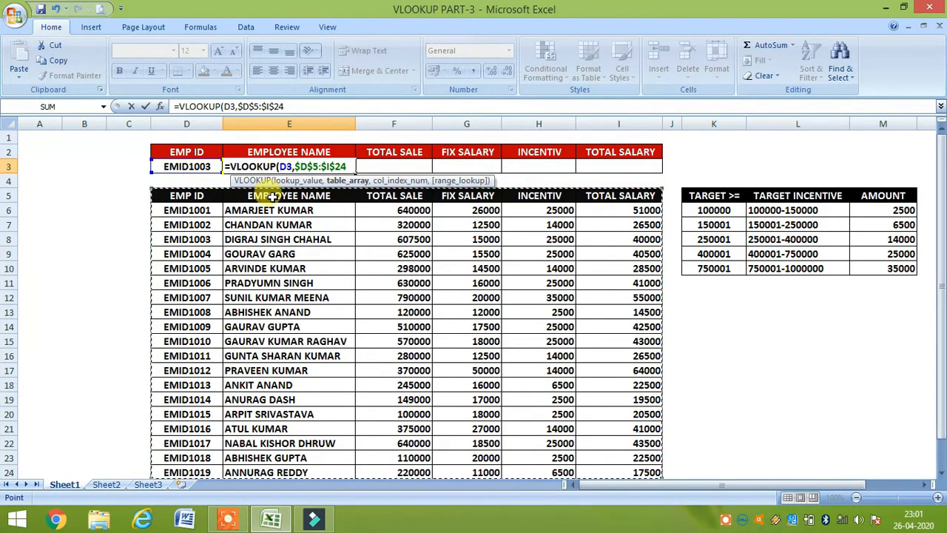
{"action": "type", "text": ",2"}
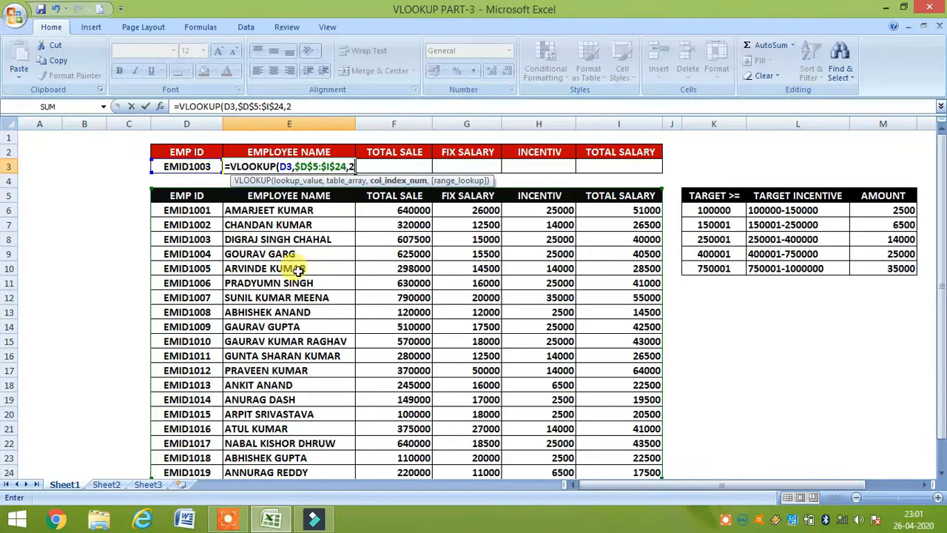
{"action": "type", "text": ",0"}
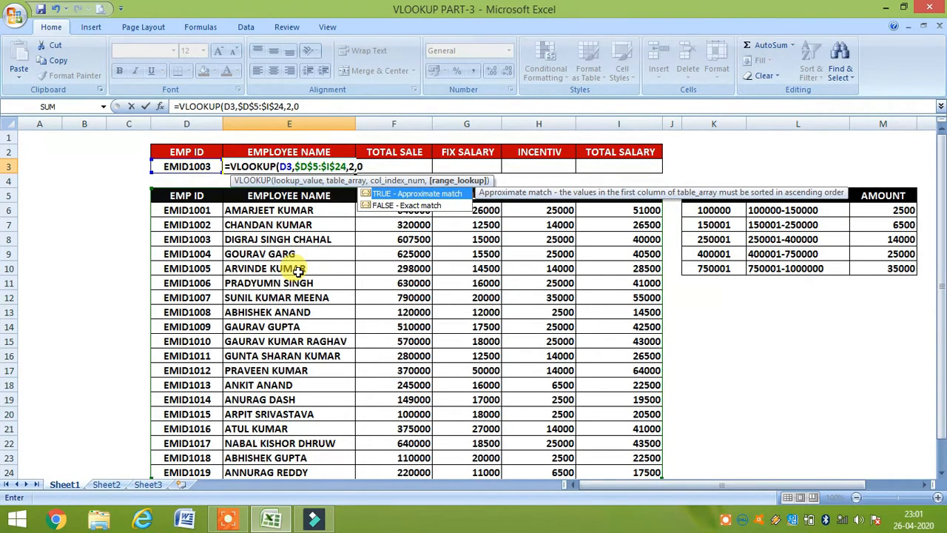
{"action": "type", "text": ")"}
{"action": "key", "text": "Return"}
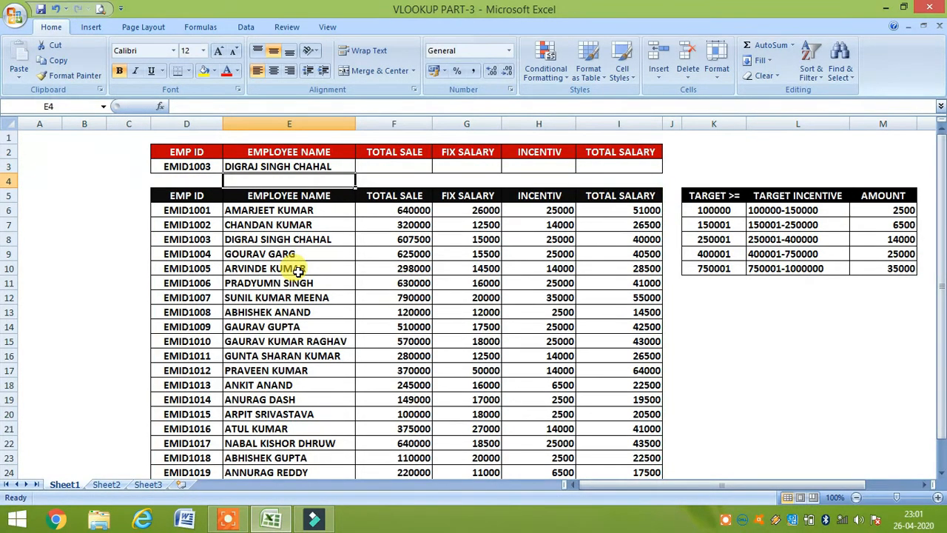
Copy the employee name VLOOKUP from E3 across the lookup row through I3.
{"action": "left_click", "coordinate": [342, 164]}
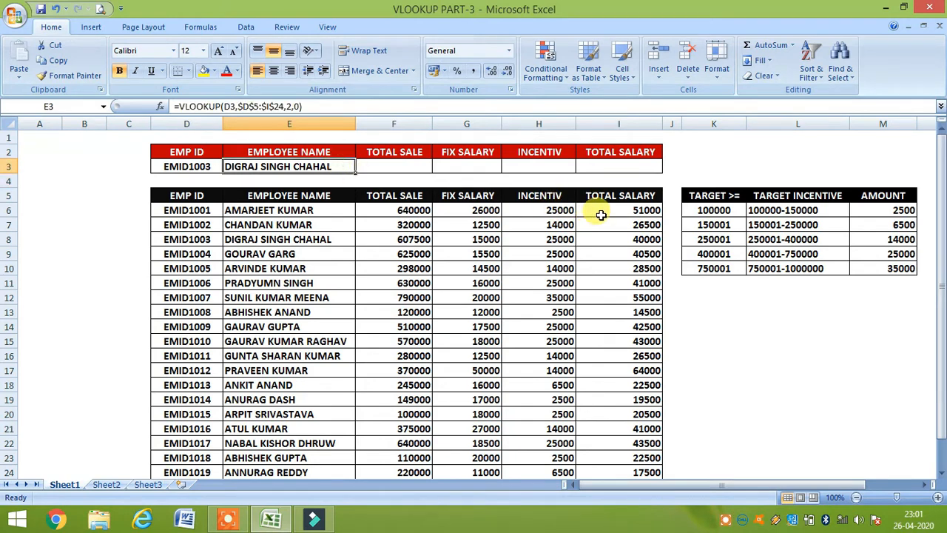
{"action": "left_click_drag", "start_coordinate": [599, 211], "coordinate": [617, 348]}
{"action": "left_click", "coordinate": [545, 211]}
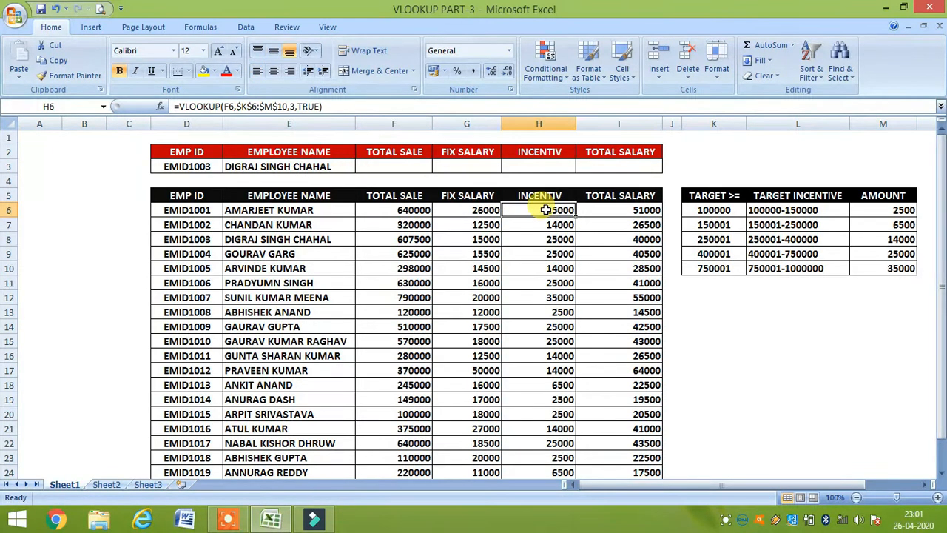
{"action": "left_click", "coordinate": [346, 167]}
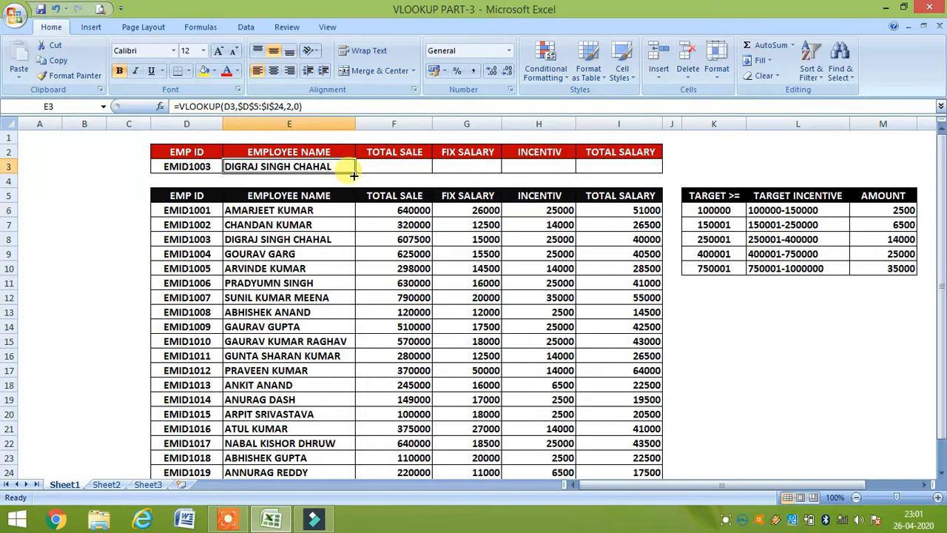
{"action": "left_click_drag", "start_coordinate": [357, 173], "coordinate": [634, 173]}
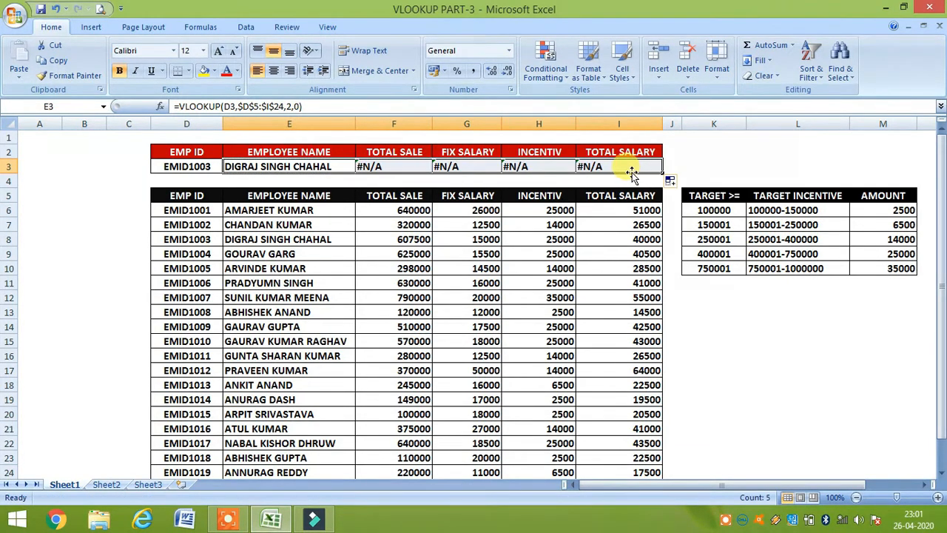
Examine the copied VLOOKUP formulas in F3:I3 and compare their lookup references with the original formula in E3.
{"action": "left_click", "coordinate": [377, 167]}
{"action": "left_click", "coordinate": [473, 167]}
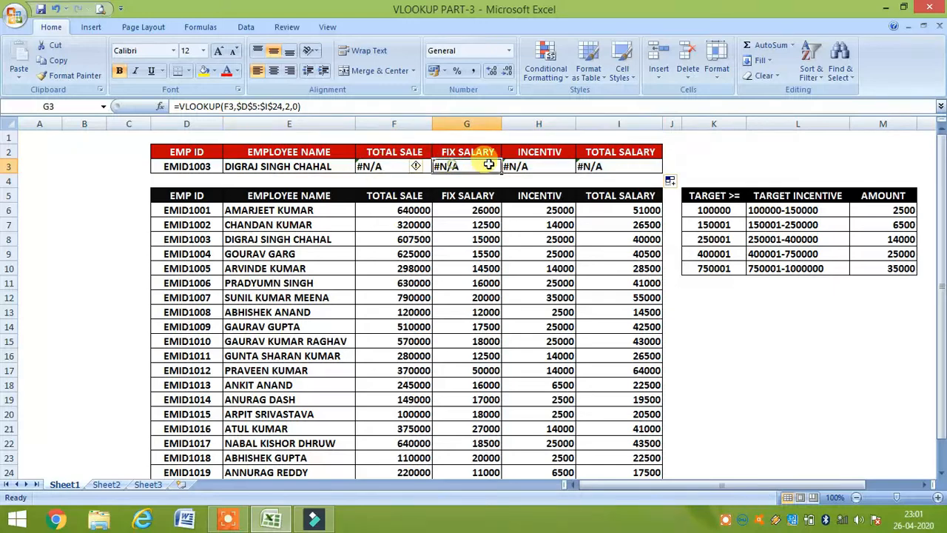
{"action": "left_click", "coordinate": [546, 168]}
{"action": "left_click", "coordinate": [609, 166]}
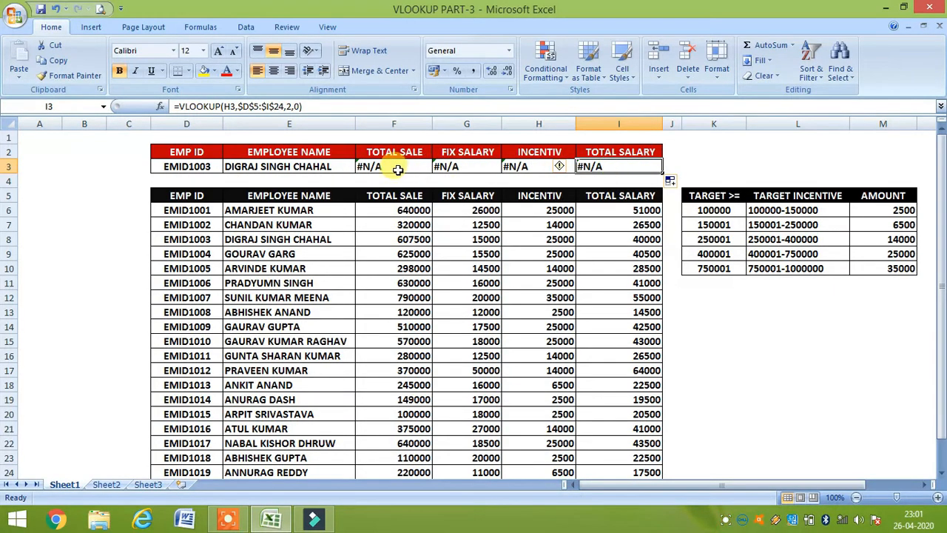
{"action": "left_click", "coordinate": [392, 169]}
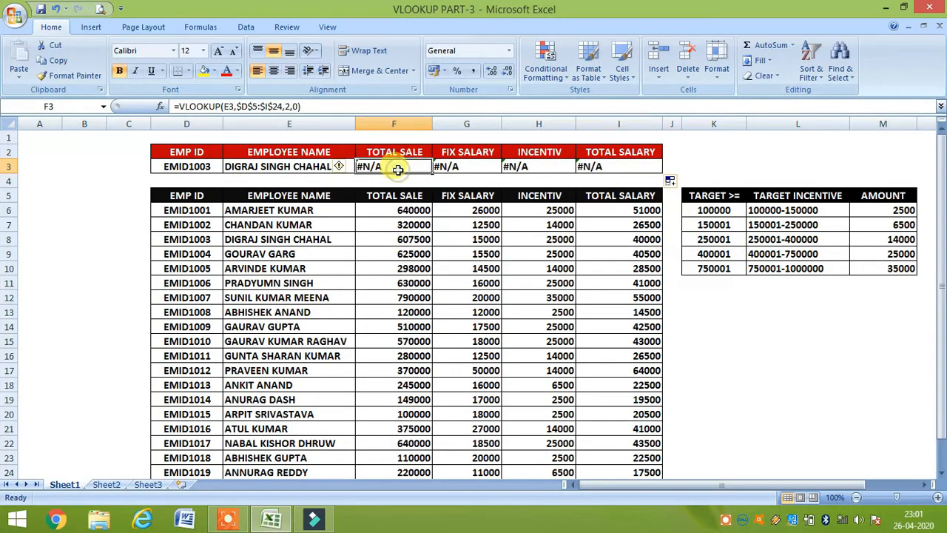
{"action": "left_click", "coordinate": [280, 165]}
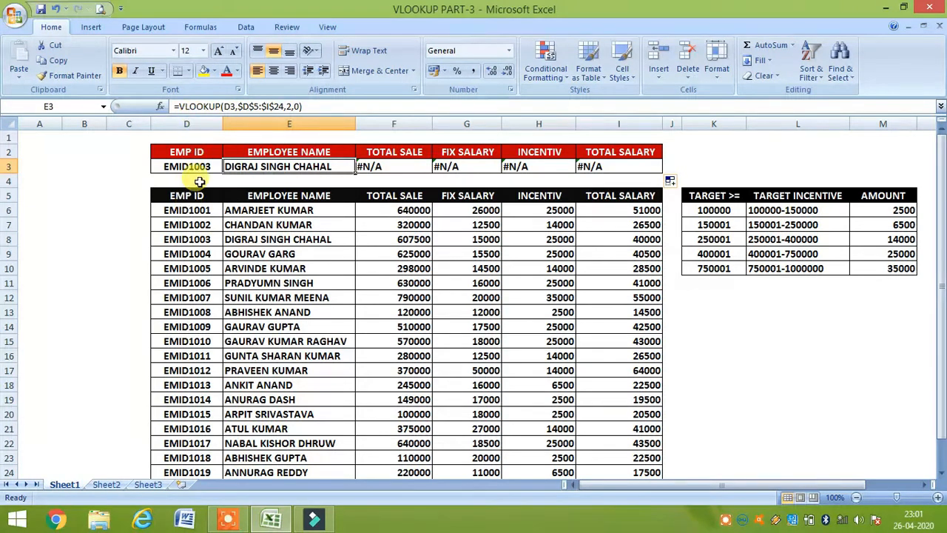
{"action": "left_click", "coordinate": [191, 211]}
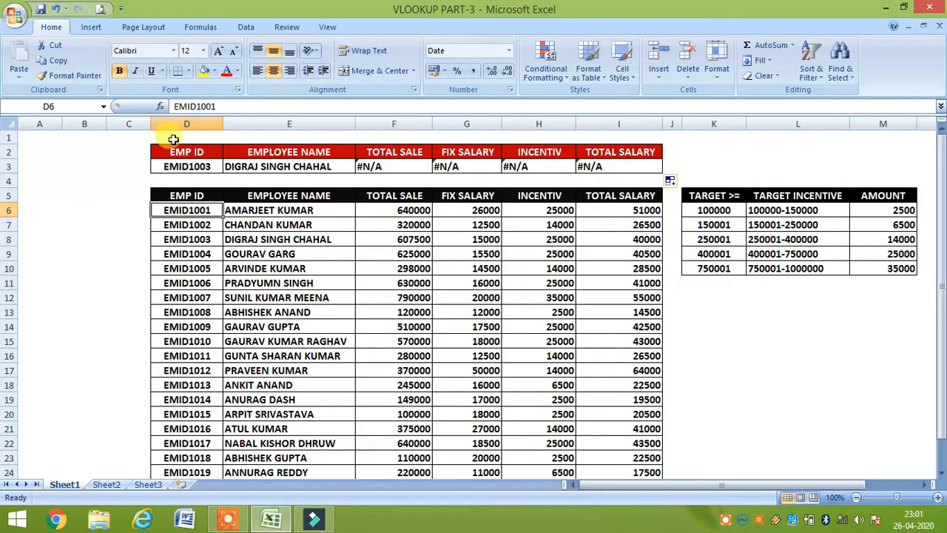
{"action": "left_click", "coordinate": [277, 167]}
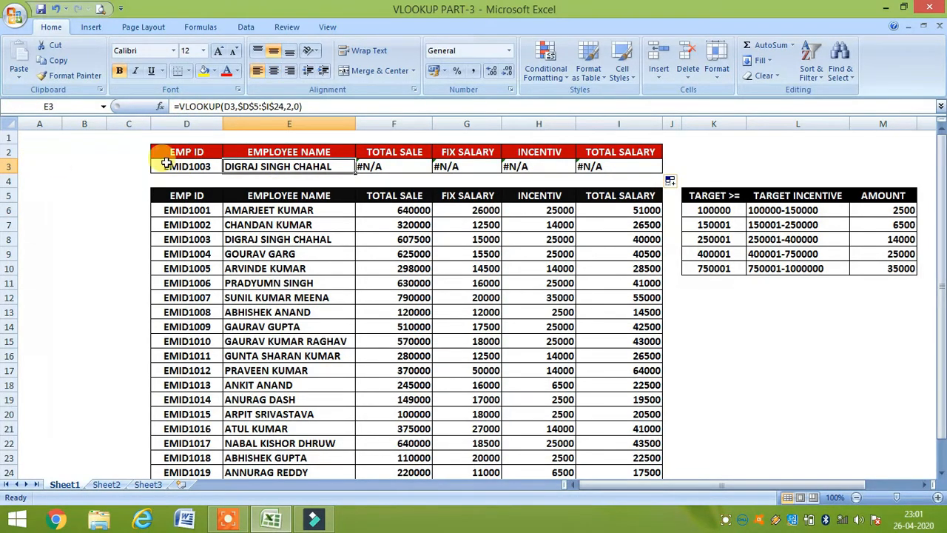
{"action": "left_click", "coordinate": [178, 164]}
{"action": "left_click", "coordinate": [285, 168]}
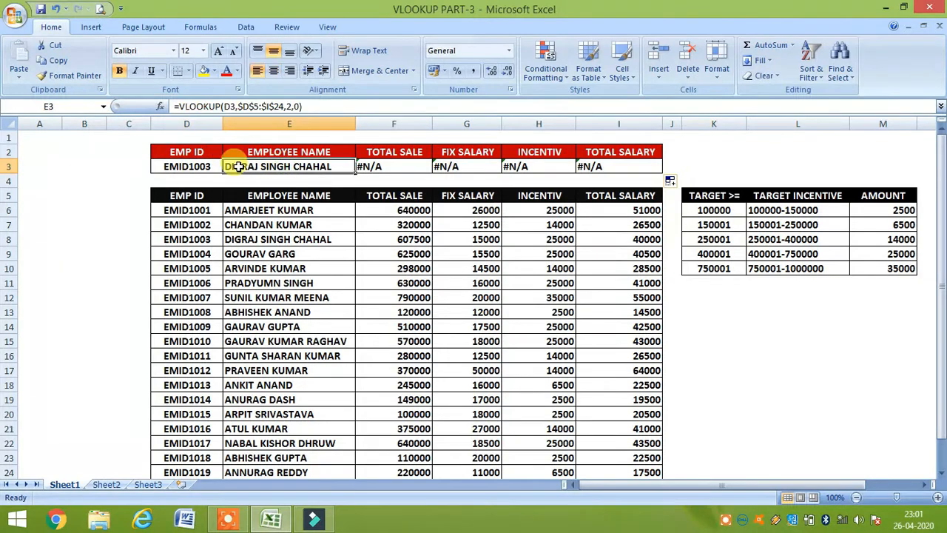
Change the lookup value reference in the TOTAL SALE formula in F3 to D3.
{"action": "left_click", "coordinate": [380, 165]}
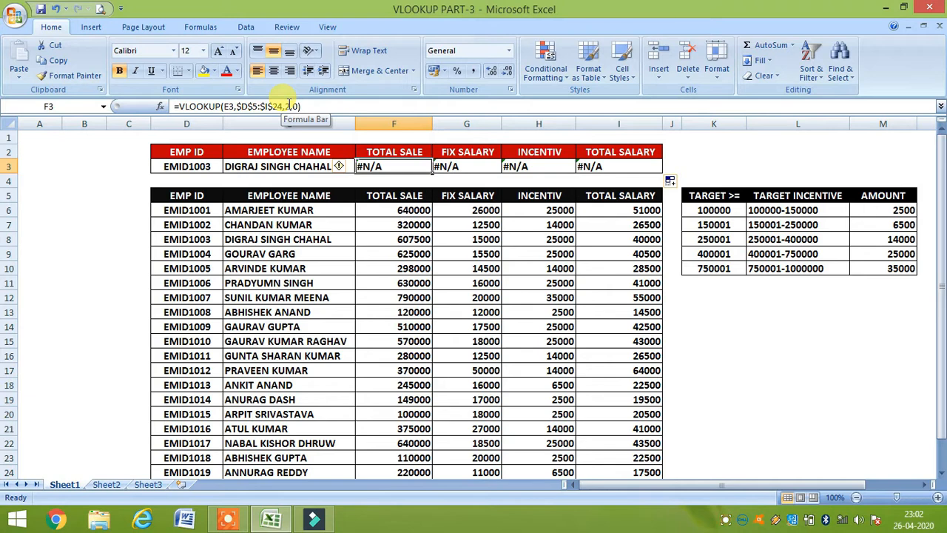
{"action": "left_click", "coordinate": [228, 106]}
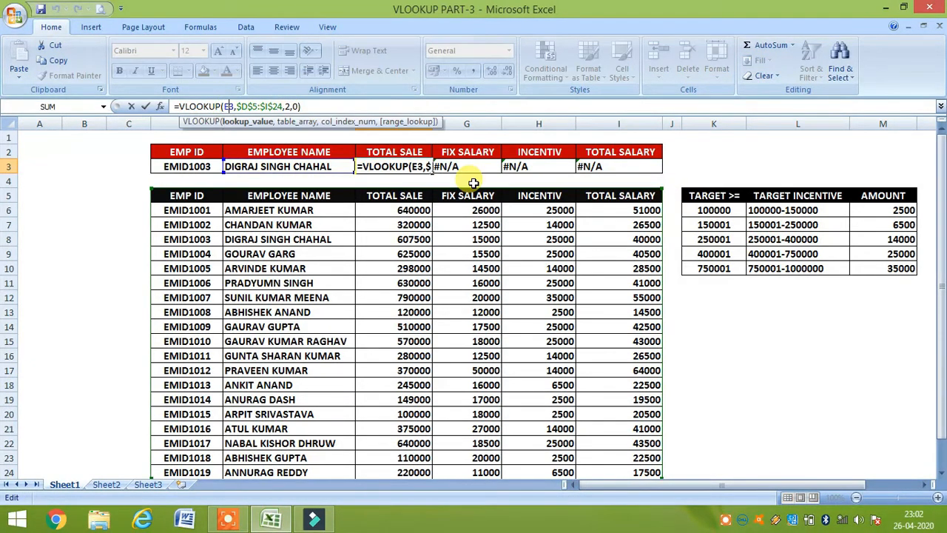
{"action": "key", "text": "BackSpace"}
{"action": "type", "text": "D"}
{"action": "key", "text": "Return"}
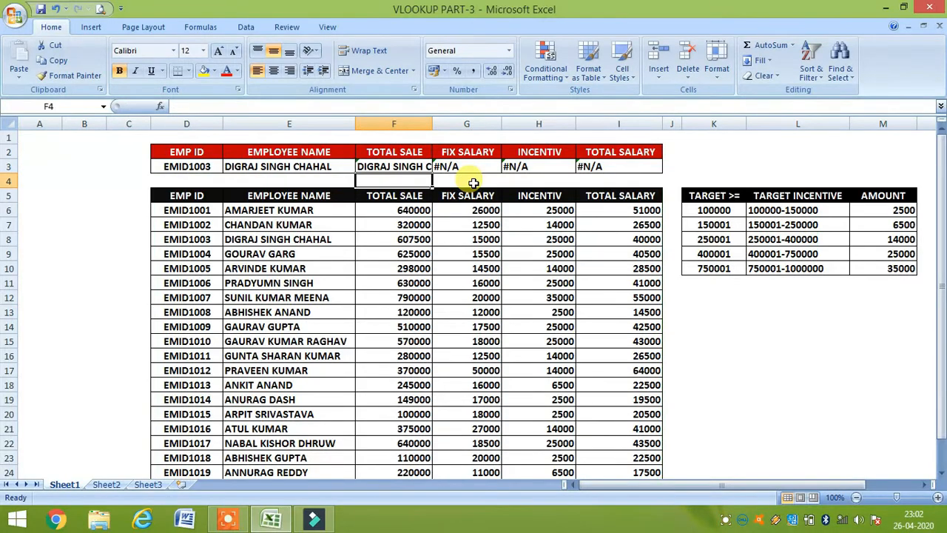
Set the column index of the VLOOKUP in F3 to 3 so it reads =VLOOKUP(D3,$D$5:$I$24,3,0).
{"action": "left_click", "coordinate": [397, 164]}
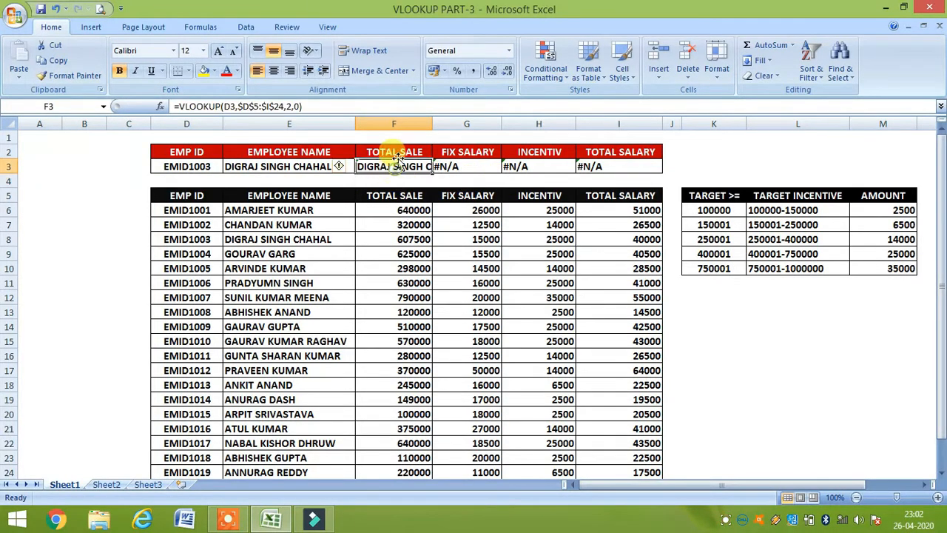
{"action": "left_click", "coordinate": [285, 106]}
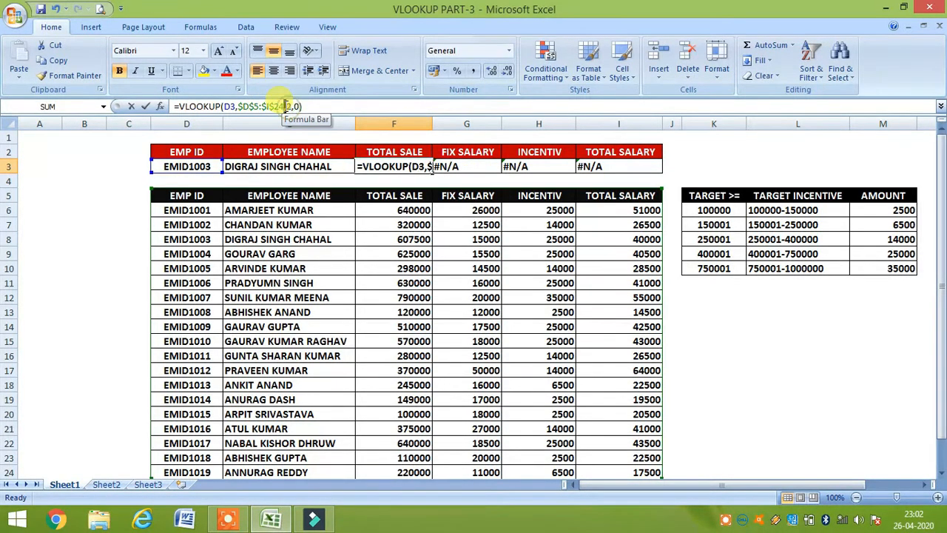
{"action": "key", "text": "BackSpace"}
{"action": "type", "text": "3"}
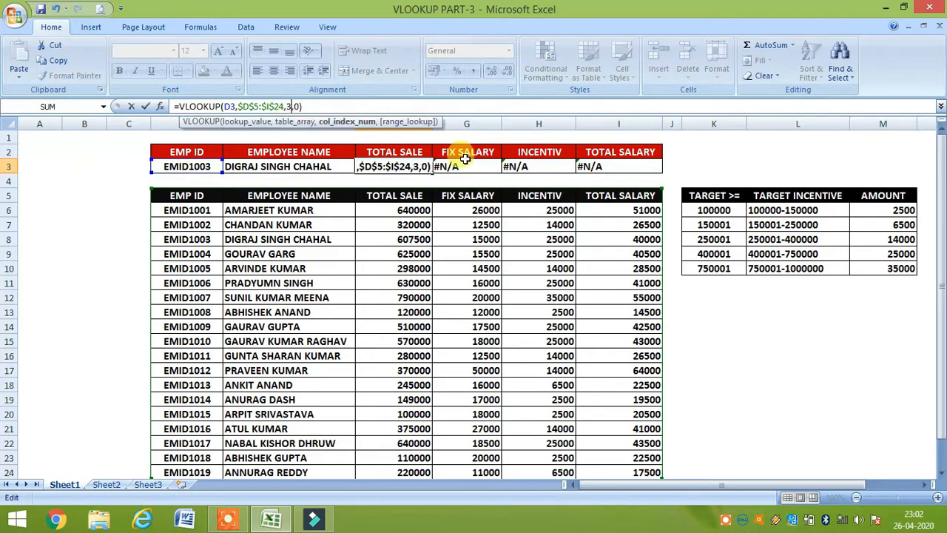
{"action": "key", "text": "Return"}
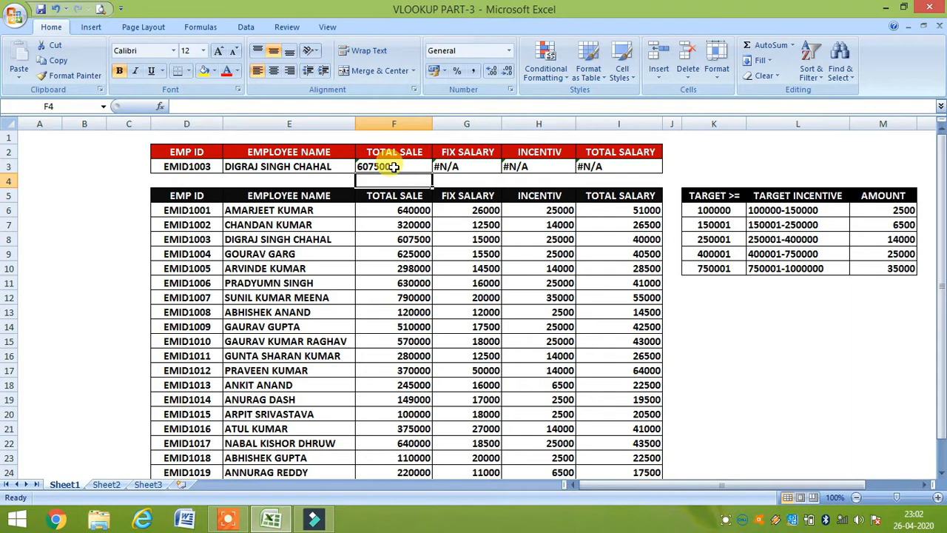
Clear all VLOOKUP formulas from the lookup row cells E3 through I3.
{"action": "left_click_drag", "start_coordinate": [394, 167], "coordinate": [643, 164]}
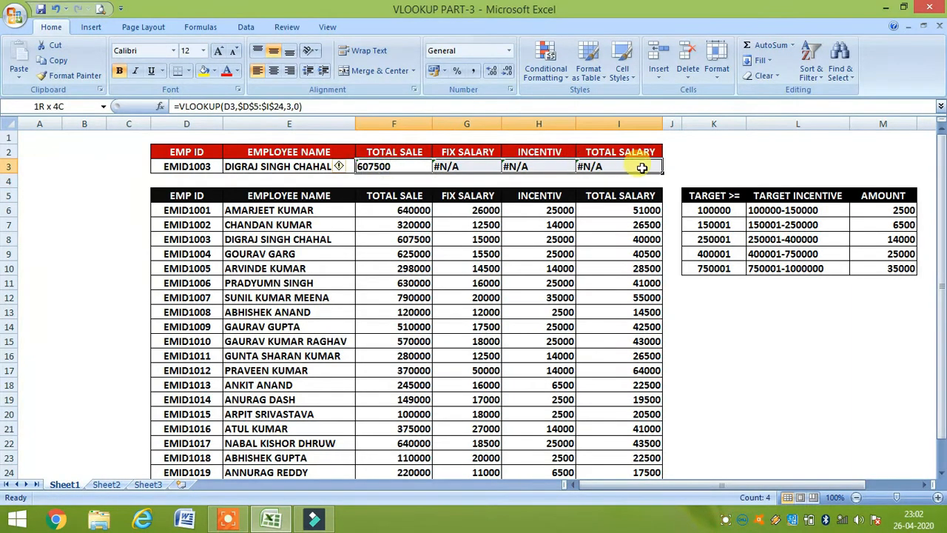
{"action": "key", "text": "Delete"}
{"action": "left_click", "coordinate": [326, 169]}
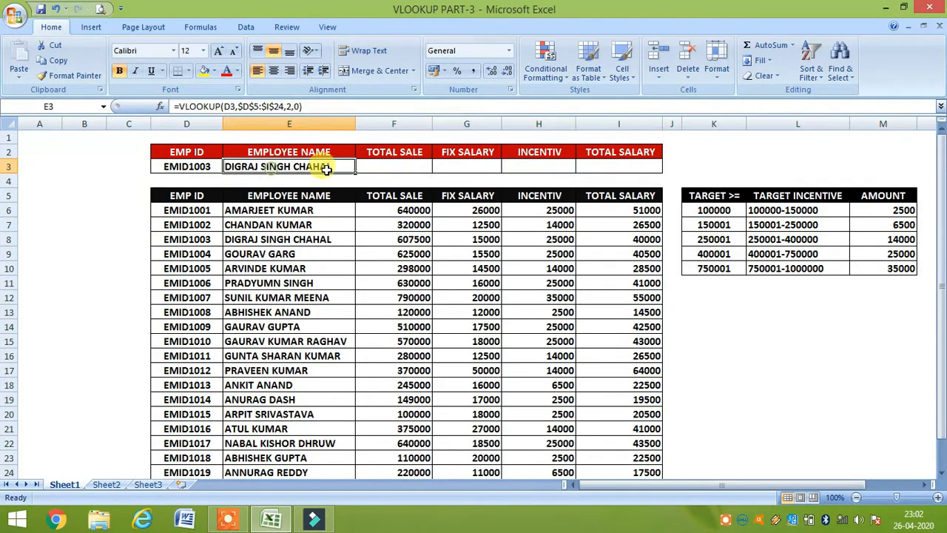
{"action": "key", "text": "Delete"}
Begin a VLOOKUP formula in E3 with the absolute lookup value $D$3 and the absolute table range $D$5:$I$24.
{"action": "type", "text": "="}
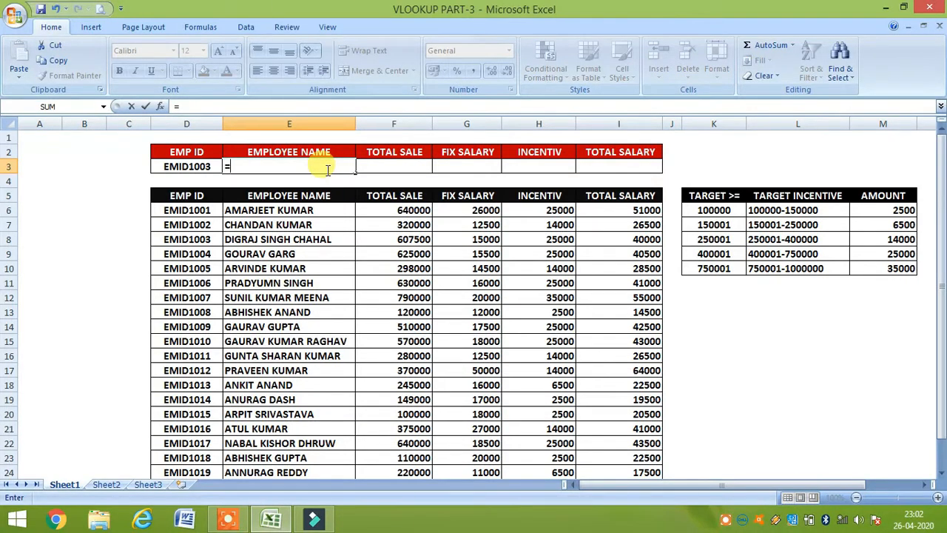
{"action": "type", "text": "VLOOKUP("}
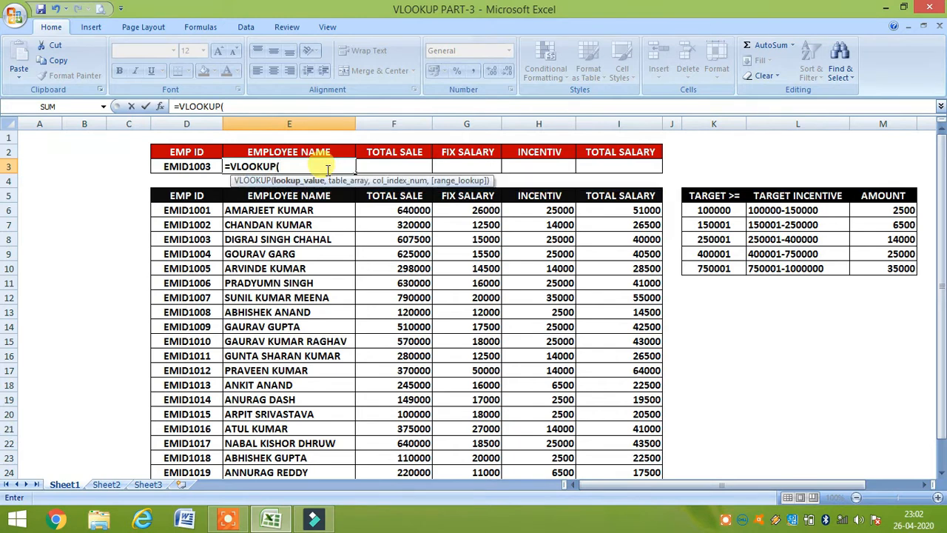
{"action": "left_click", "coordinate": [194, 167]}
{"action": "key", "text": "F4"}
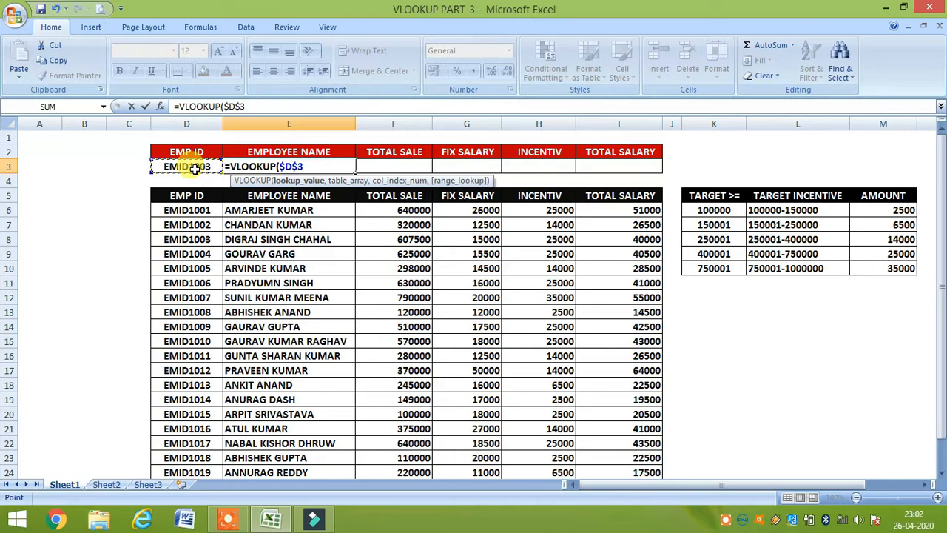
{"action": "type", "text": ","}
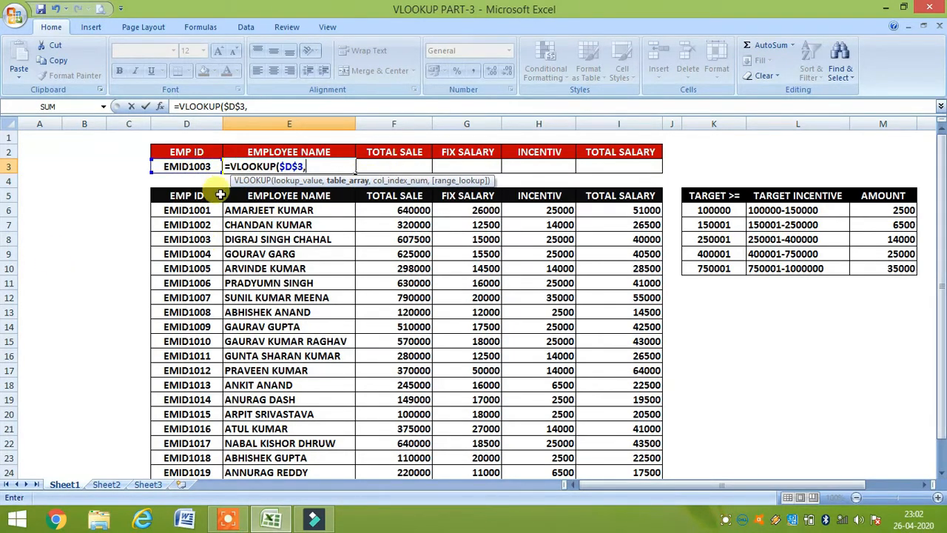
{"action": "left_click_drag", "start_coordinate": [190, 193], "coordinate": [630, 434]}
{"action": "scroll", "coordinate": [629, 433], "scroll_direction": "up", "scroll_amount": 1}
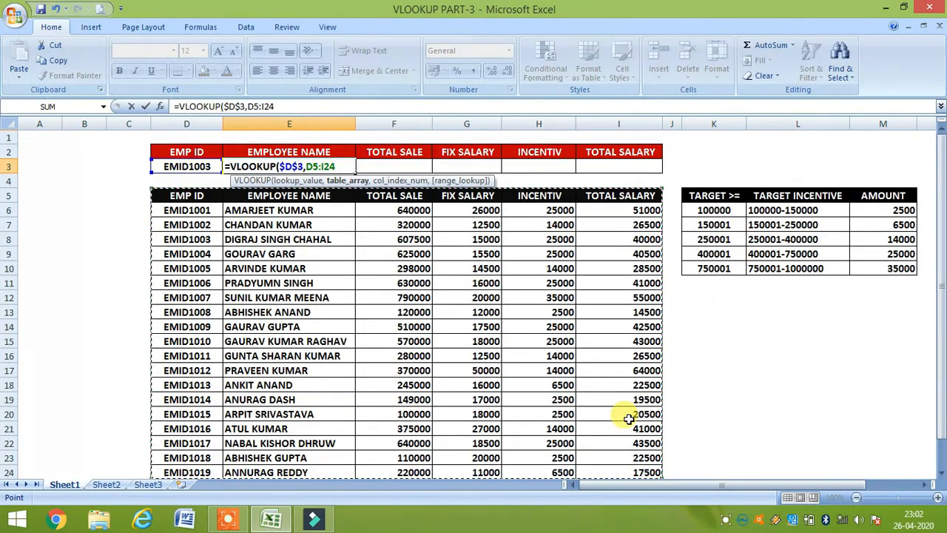
{"action": "key", "text": "F4"}
{"action": "type", "text": ","}
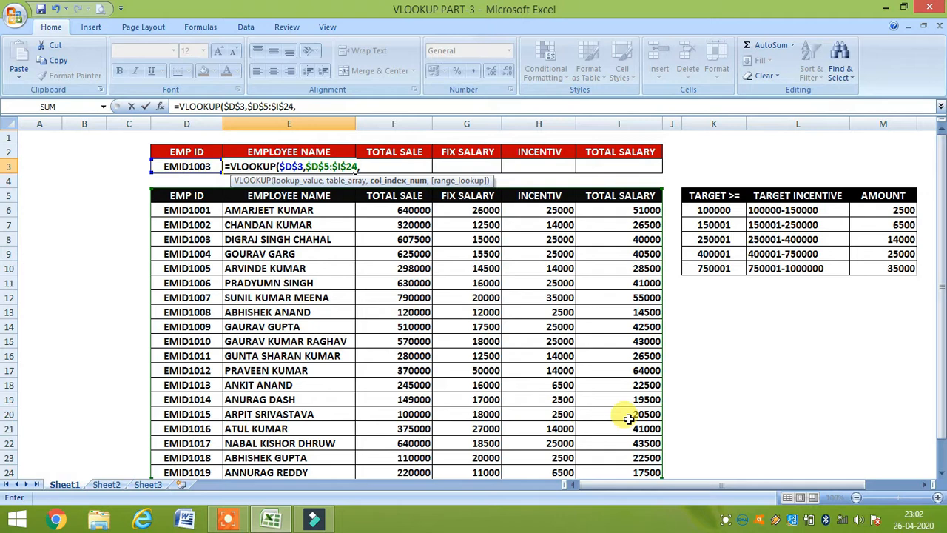
Complete the E3 formula with COLUMN(B:B) as the column index and 0 for an exact match.
{"action": "type", "text": "COLUMN"}
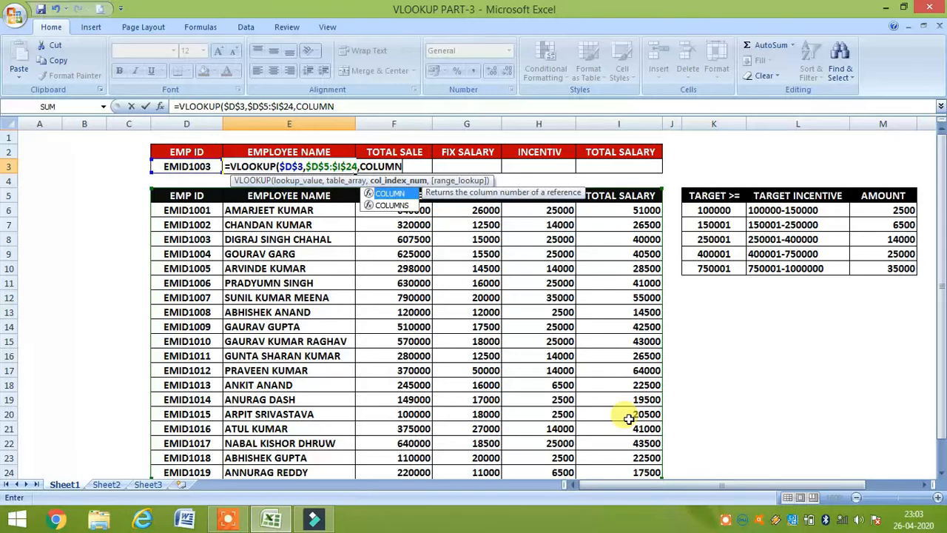
{"action": "type", "text": "("}
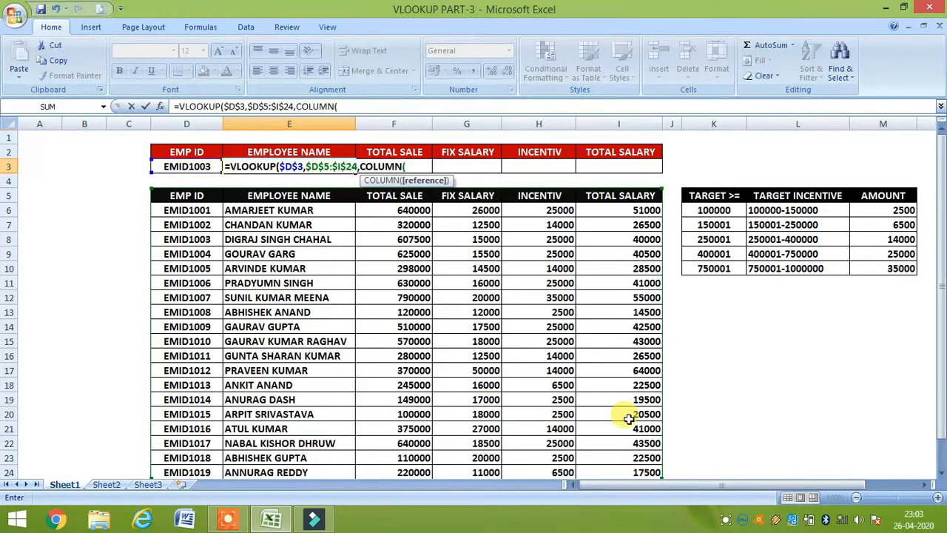
{"action": "type", "text": "B:B)"}
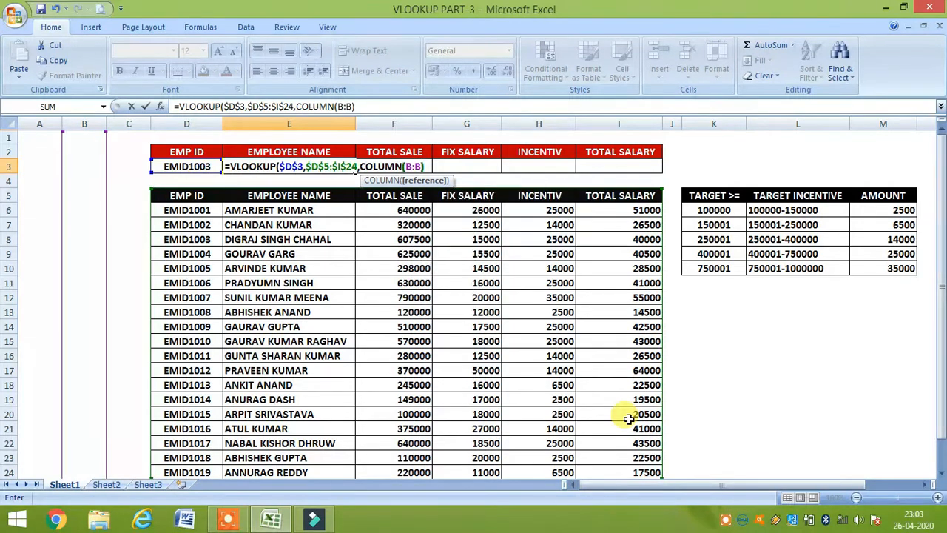
{"action": "type", "text": ","}
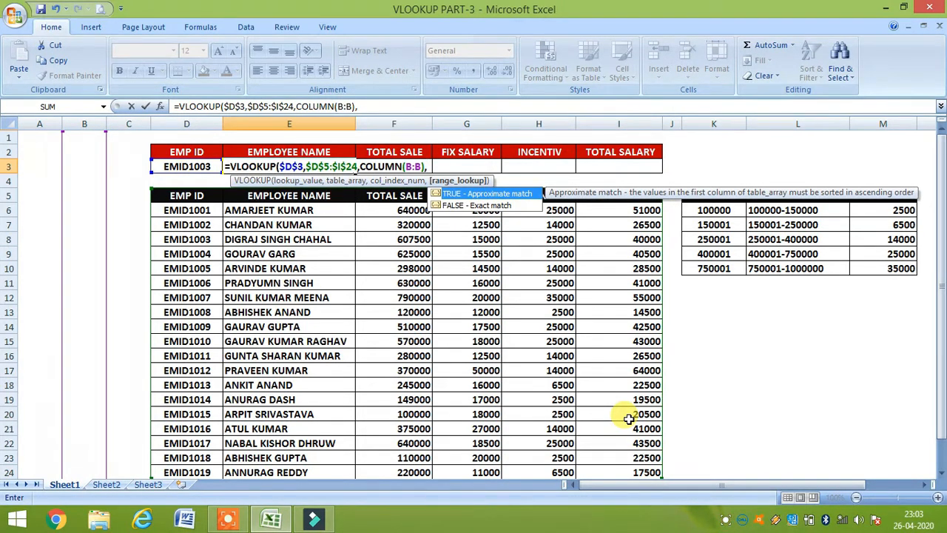
{"action": "type", "text": "0)"}
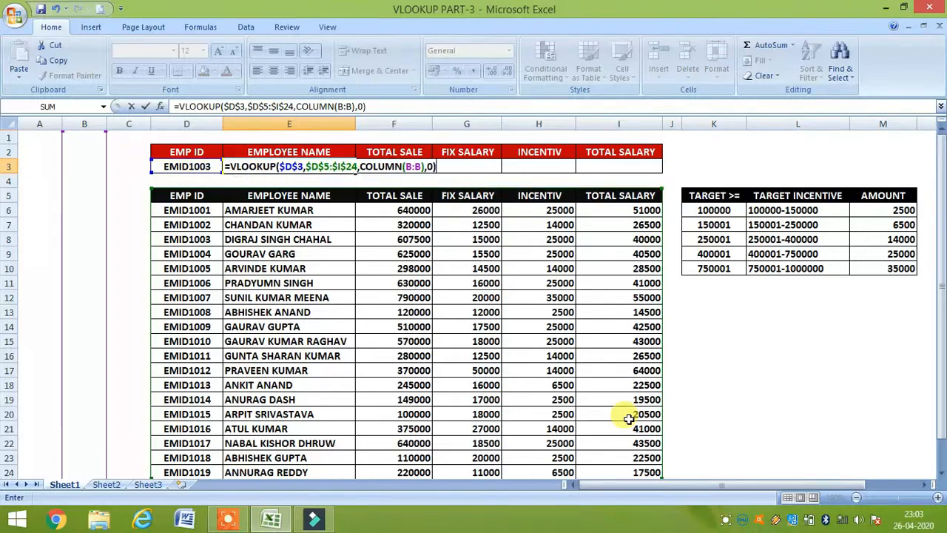
{"action": "key", "text": "Return"}
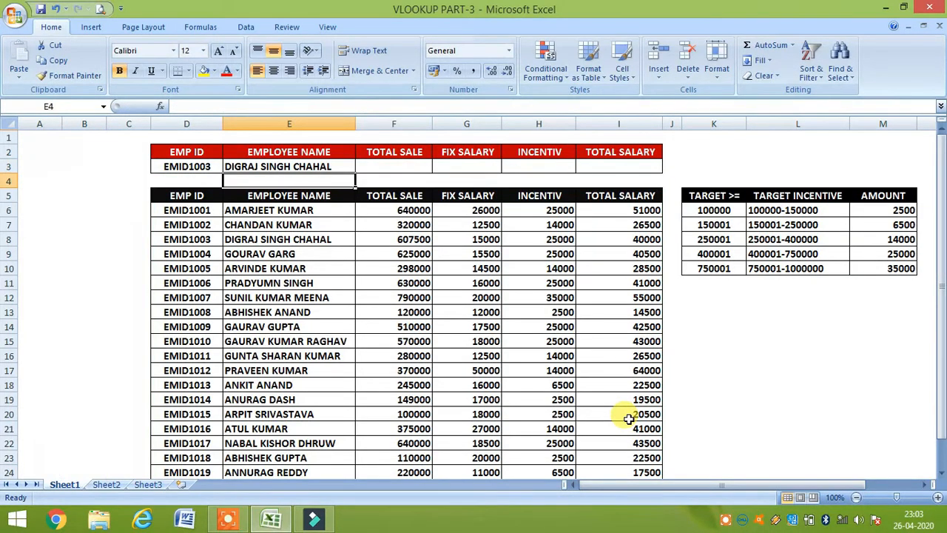
Copy the VLOOKUP formula from E3 across F3:I3 and inspect the copied formula in F3.
{"action": "left_click", "coordinate": [346, 167]}
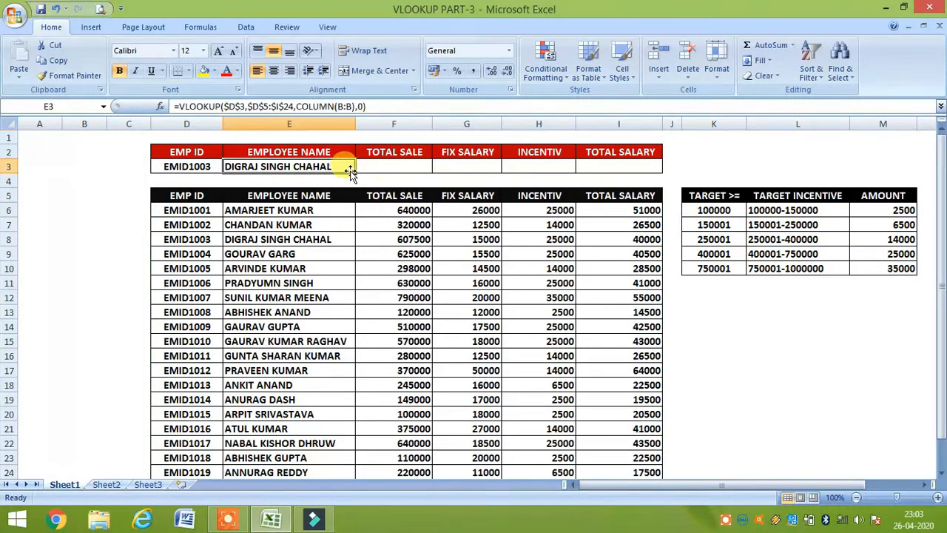
{"action": "left_click_drag", "start_coordinate": [351, 171], "coordinate": [637, 169]}
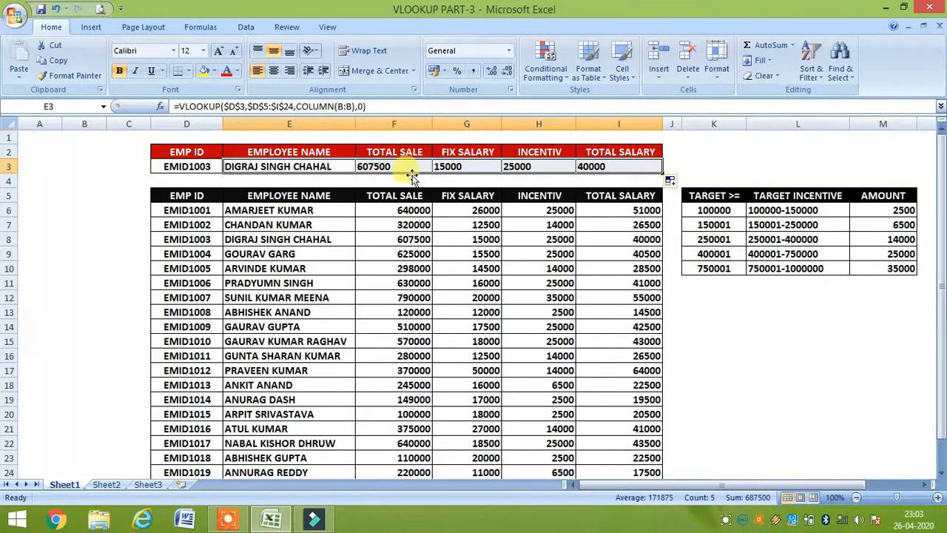
{"action": "left_click", "coordinate": [391, 167]}
{"action": "double_click", "coordinate": [391, 166]}
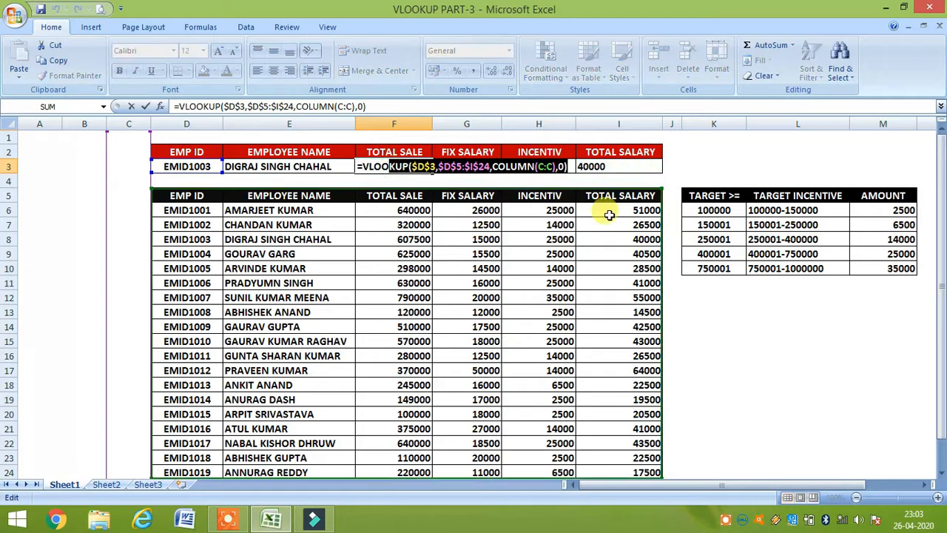
{"action": "key", "text": "Escape"}
Right-align the lookup results in F3:I3.
{"action": "left_click_drag", "start_coordinate": [422, 170], "coordinate": [622, 167]}
{"action": "left_click", "coordinate": [289, 70]}
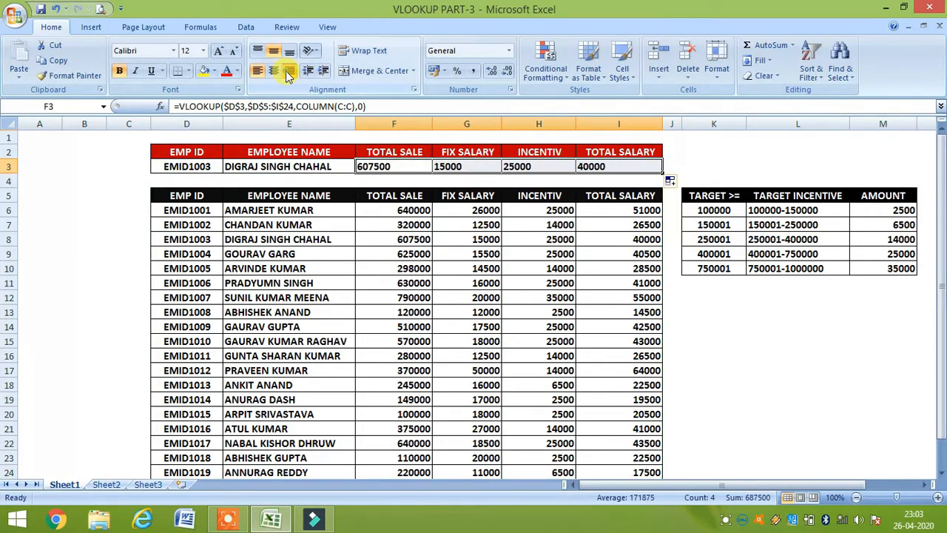
{"action": "left_click", "coordinate": [481, 239]}
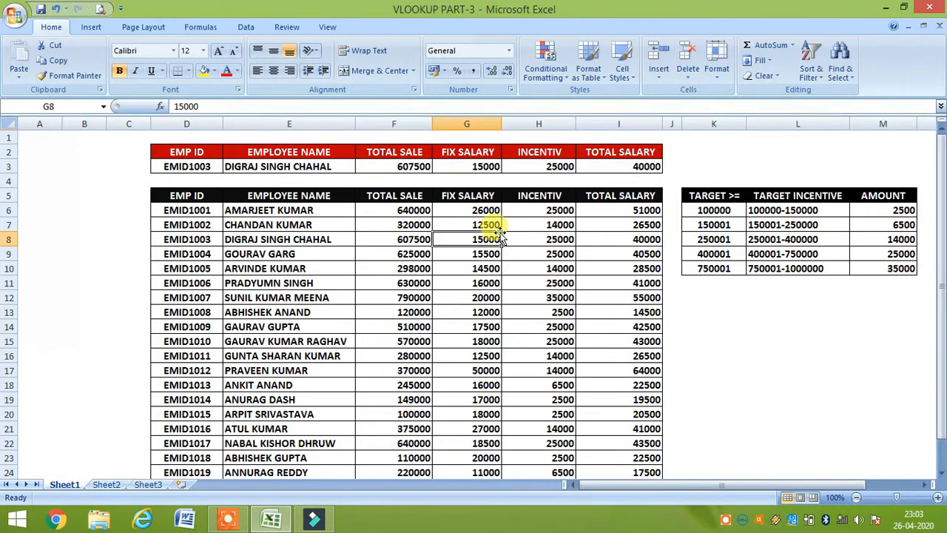
Compare the COLUMN references in the VLOOKUP formulas of E3, F3 and G3.
{"action": "left_click", "coordinate": [293, 166]}
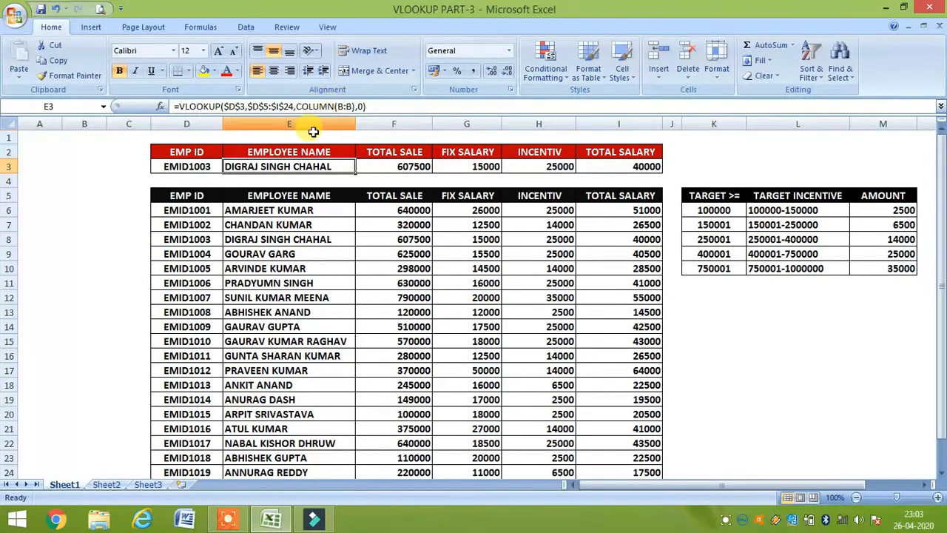
{"action": "left_click", "coordinate": [375, 165]}
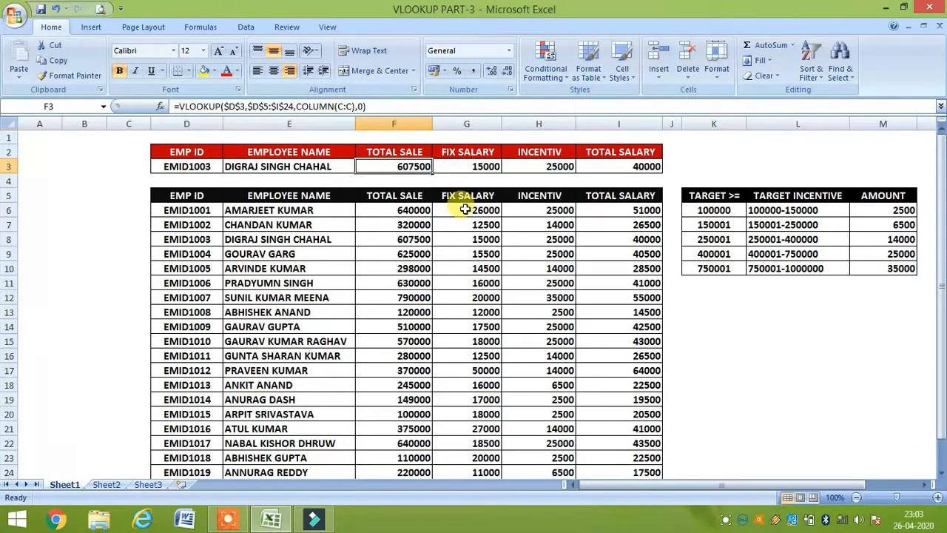
{"action": "left_click", "coordinate": [472, 165]}
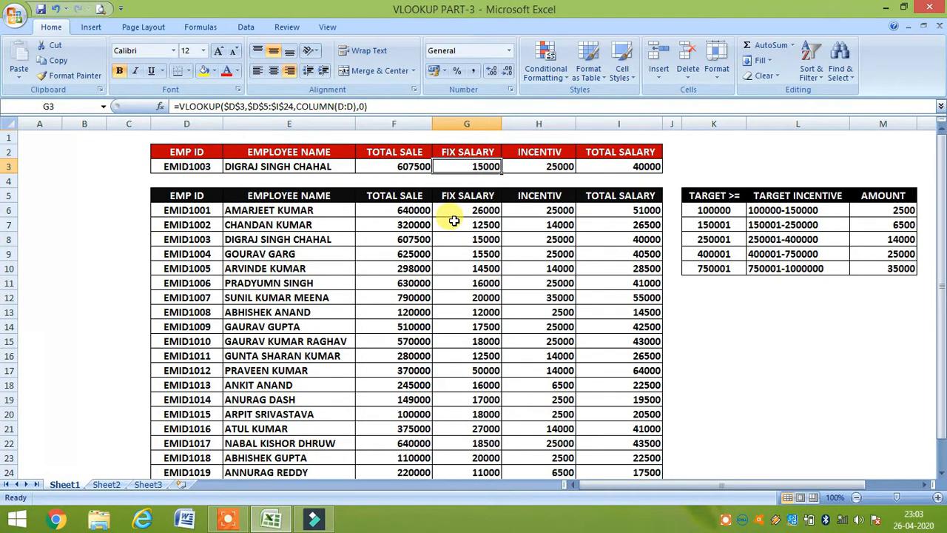
Test the lookup row by replacing the ID in D3 with the employee ID listed in row 16.
{"action": "left_click", "coordinate": [207, 165]}
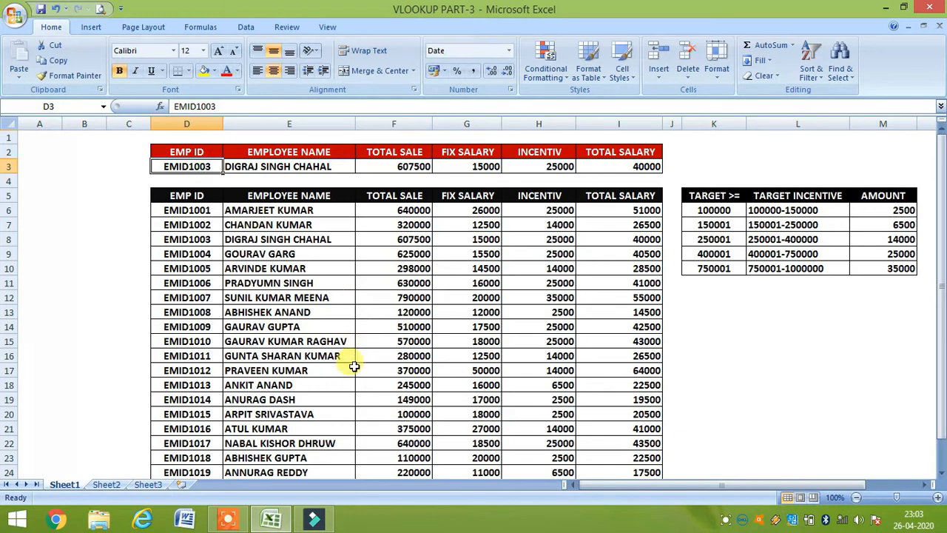
{"action": "type", "text": "EMID1011"}
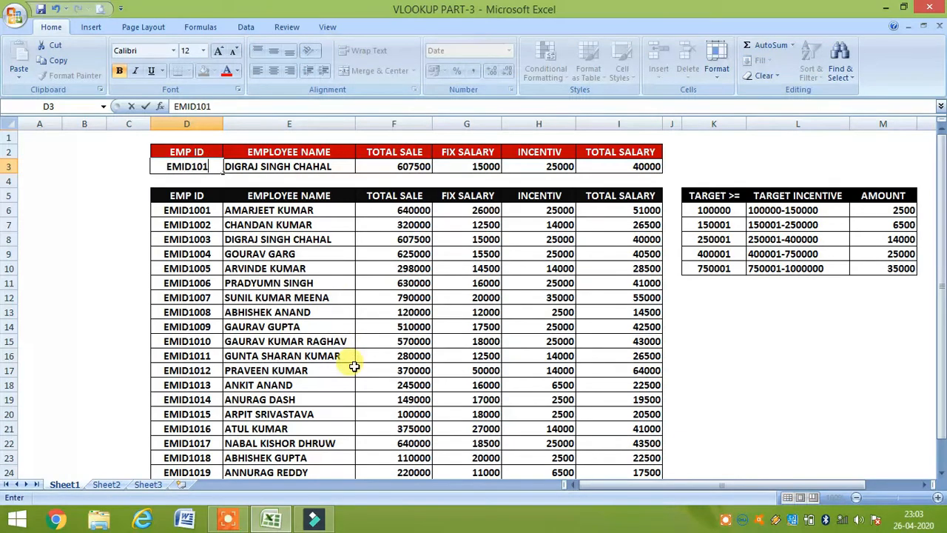
{"action": "key", "text": "Return"}
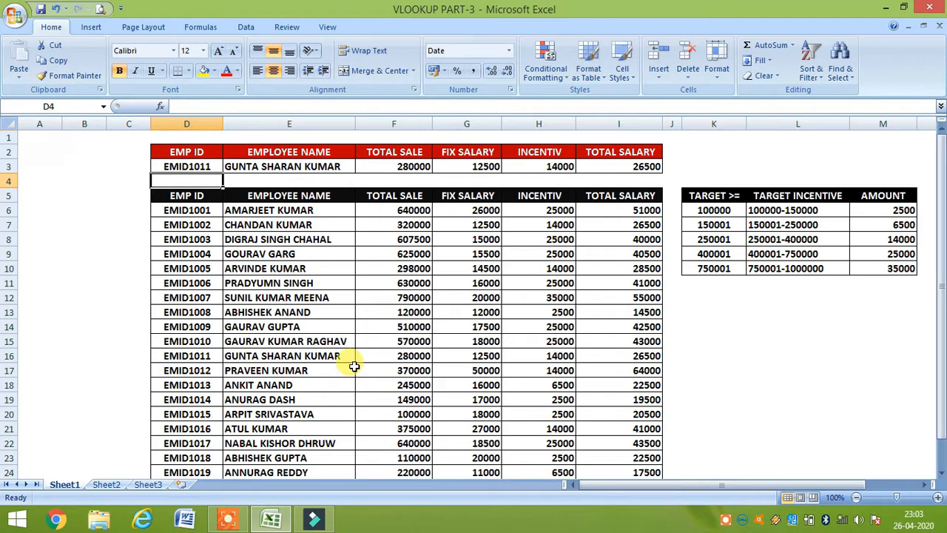
Test the lookup by changing D3 to the employee ID that directly follows the one in row 24.
{"action": "key", "text": "Up"}
{"action": "type", "text": "EMID"}
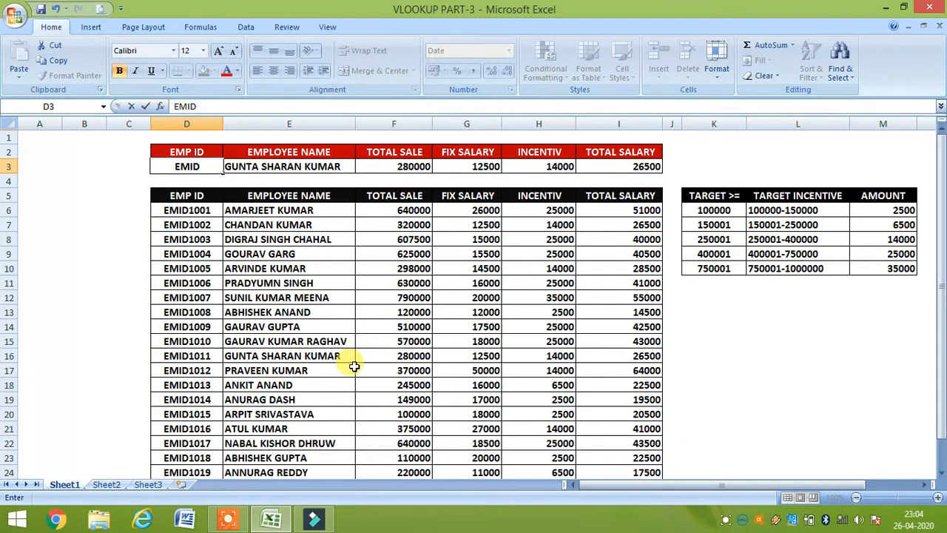
{"action": "type", "text": "101"}
{"action": "type", "text": "2"}
{"action": "key", "text": "BackSpace"}
{"action": "type", "text": "0"}
{"action": "key", "text": "BackSpace"}
{"action": "key", "text": "BackSpace"}
{"action": "type", "text": "20"}
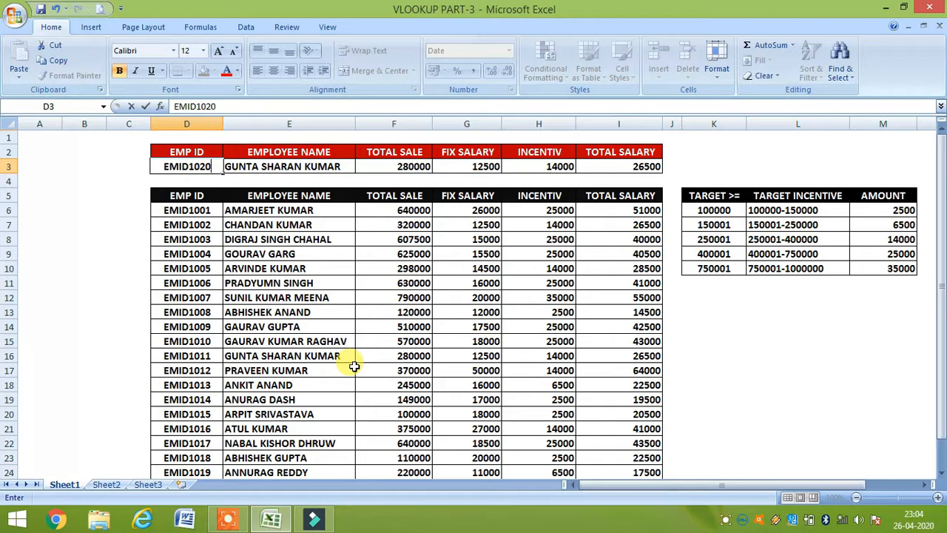
{"action": "key", "text": "Return"}
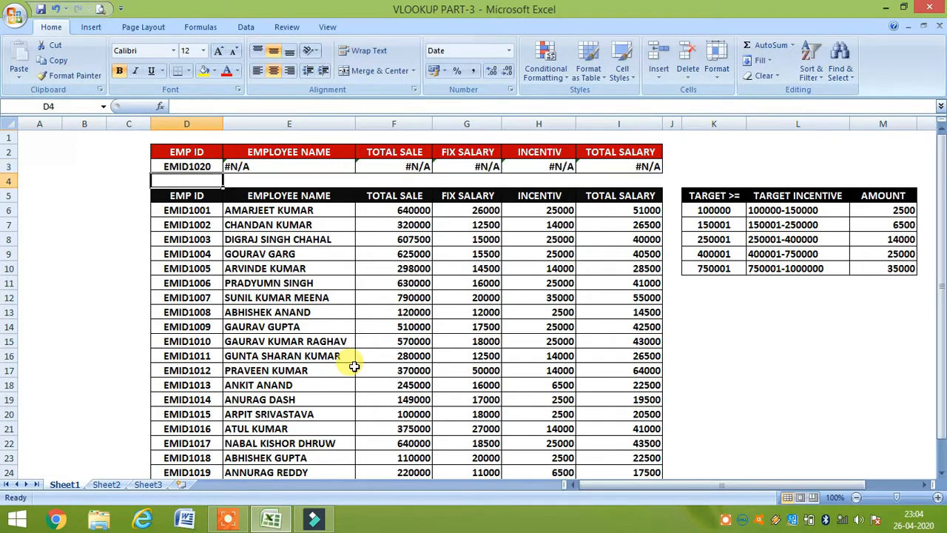
Edit the lookup ID in D3 so it matches the employee ID listed in row 23.
{"action": "key", "text": "Up"}
{"action": "key", "text": "F2"}
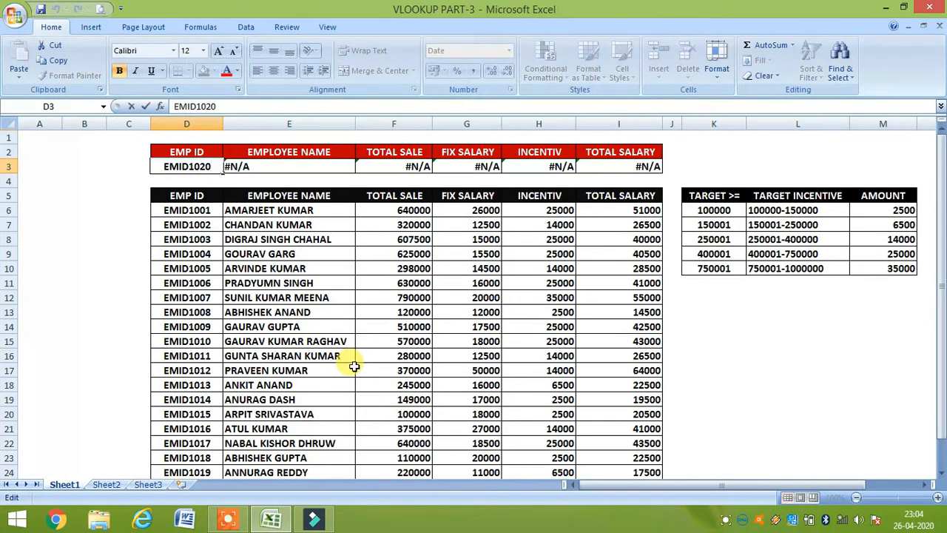
{"action": "key", "text": "BackSpace"}
{"action": "key", "text": "BackSpace"}
{"action": "type", "text": "18"}
{"action": "key", "text": "Return"}
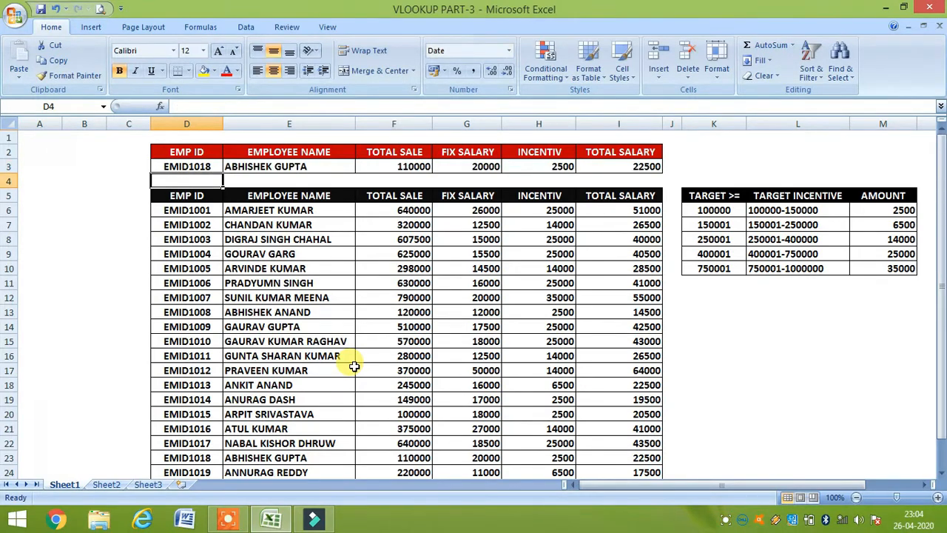
{"action": "left_click", "coordinate": [205, 169]}
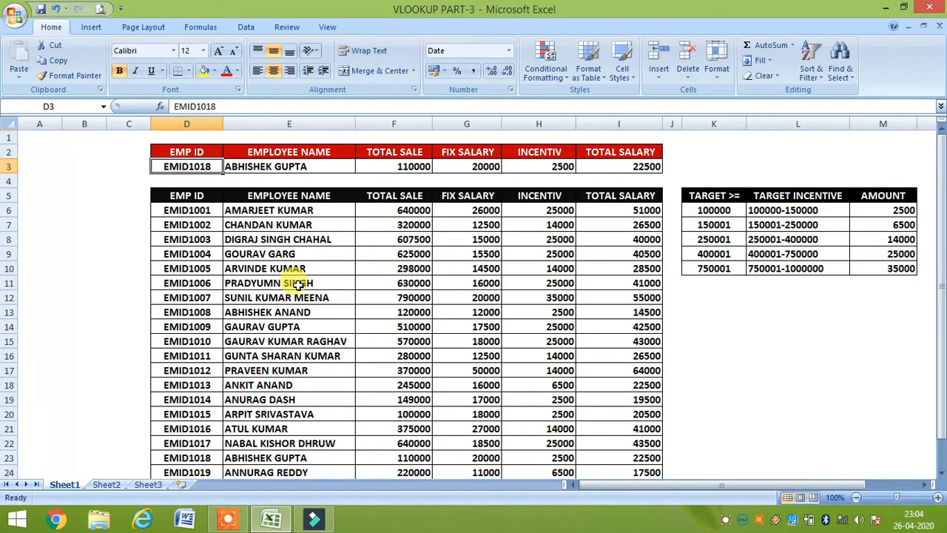
{"action": "left_click", "coordinate": [227, 520]}
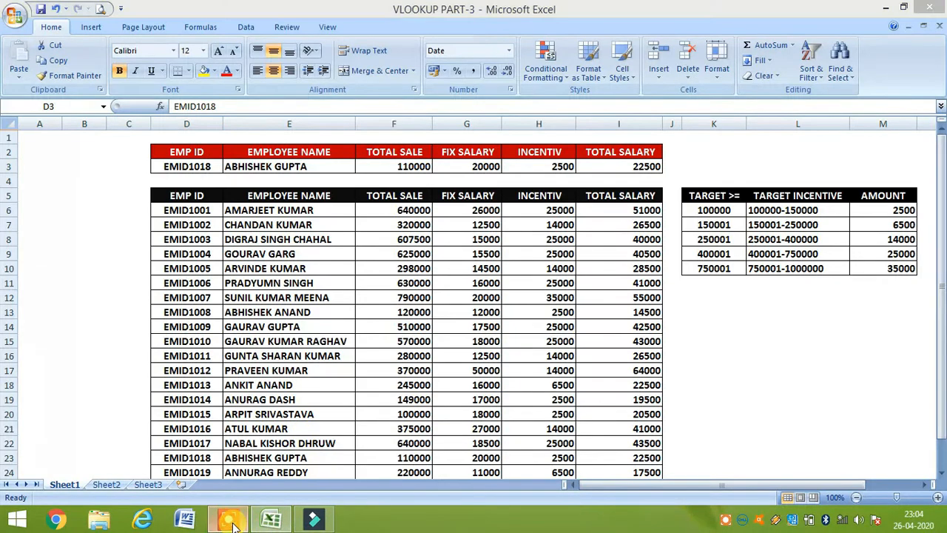